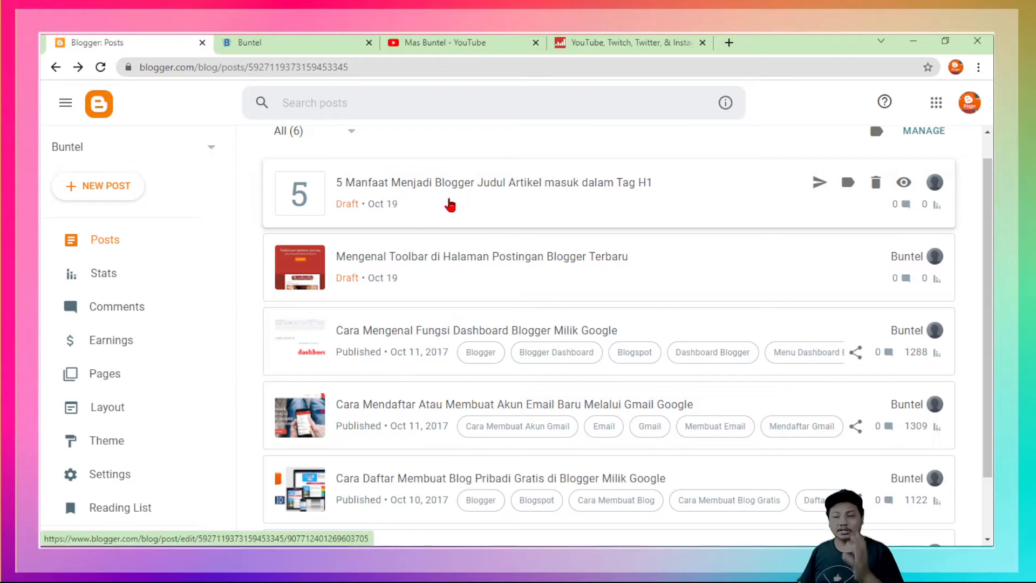
Step: Open the draft post "5 Manfaat Menjadi Blogger Judul Artikel masuk dalam Tag H1" for editing and look over its body and title
{"action": "left_click", "coordinate": [486, 202]}
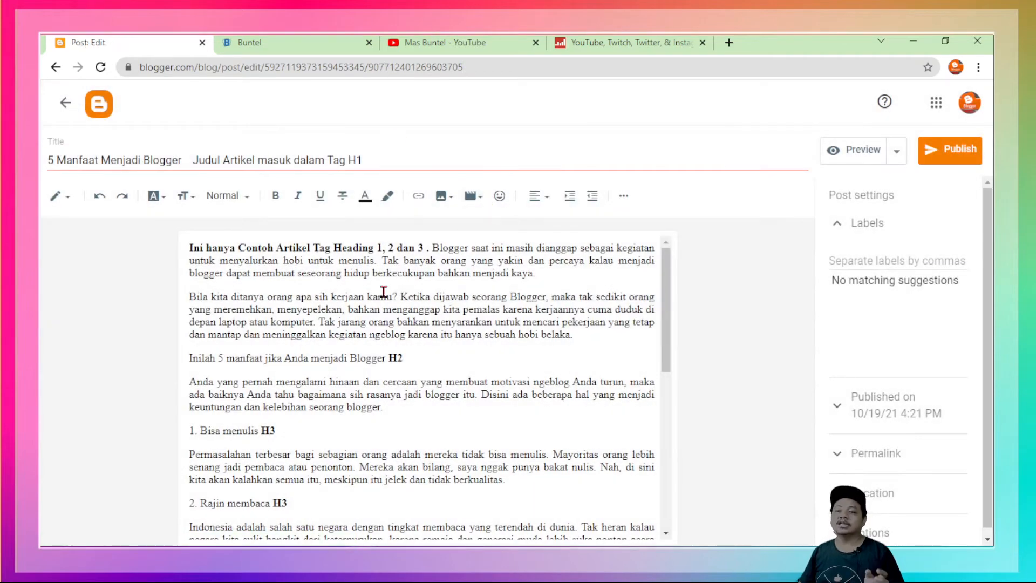
{"action": "scroll", "coordinate": [498, 354], "scroll_direction": "down", "scroll_amount": 10}
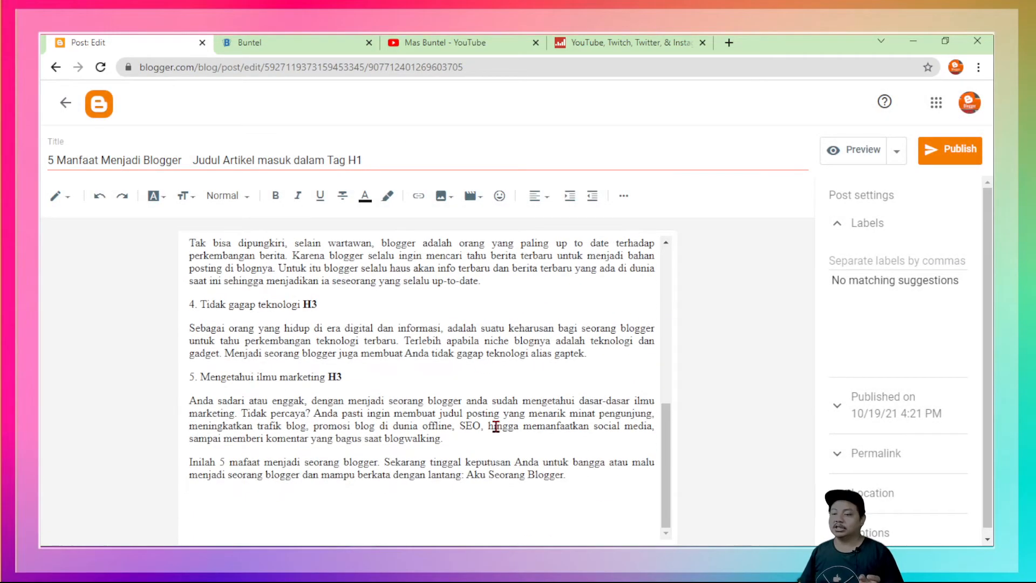
{"action": "scroll", "coordinate": [497, 427], "scroll_direction": "up", "scroll_amount": 10}
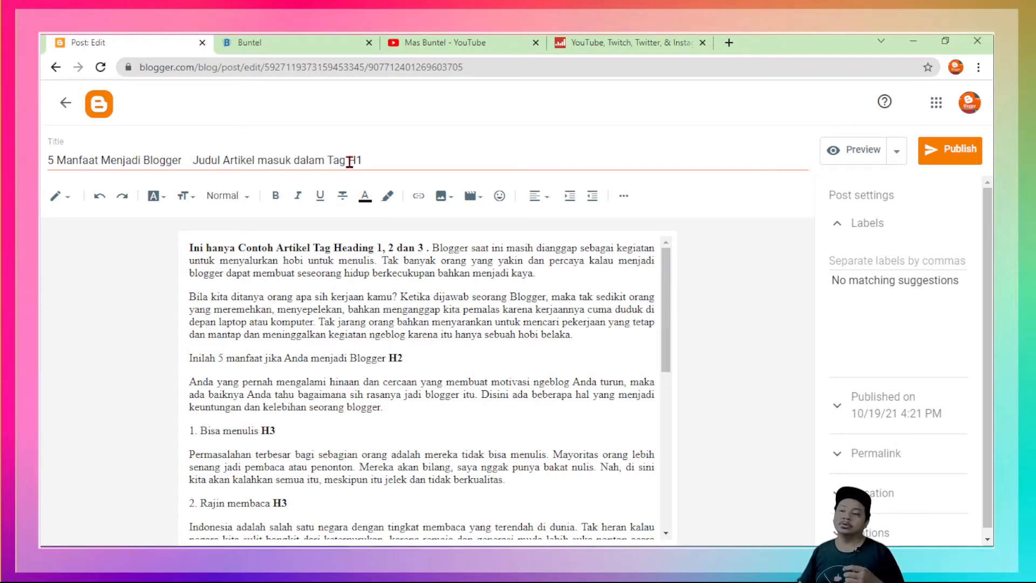
{"action": "left_click_drag", "start_coordinate": [375, 160], "coordinate": [412, 141]}
{"action": "left_click", "coordinate": [44, 160]}
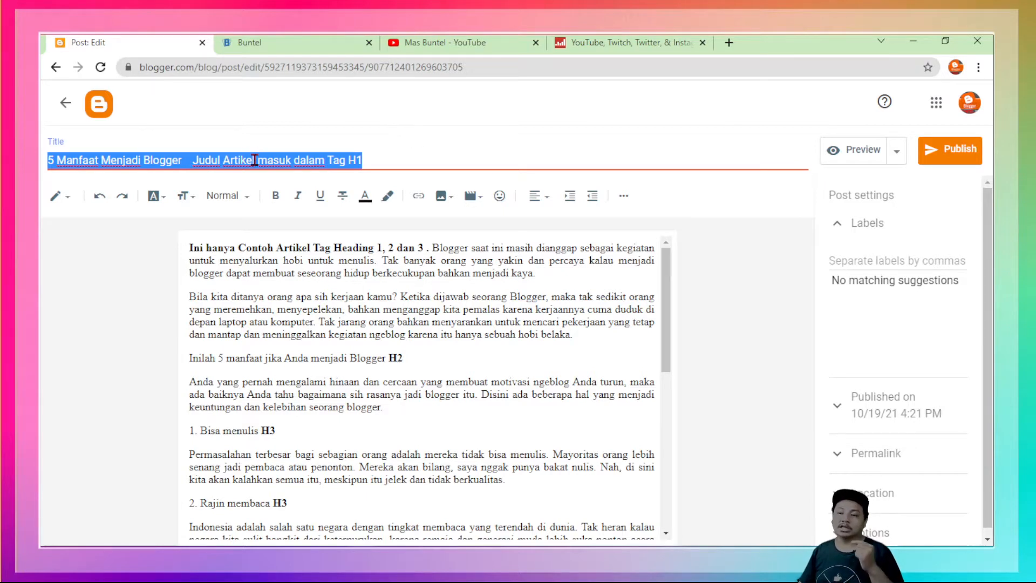
{"action": "left_click", "coordinate": [275, 161]}
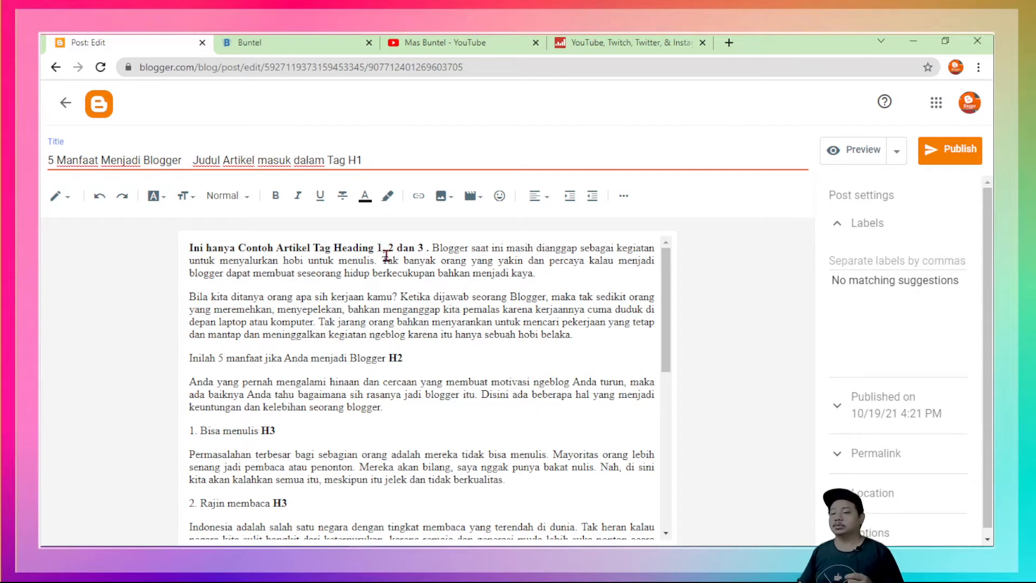
Step: Examine the two introductory paragraphs that come before the H2 line of the article
{"action": "left_click", "coordinate": [367, 276]}
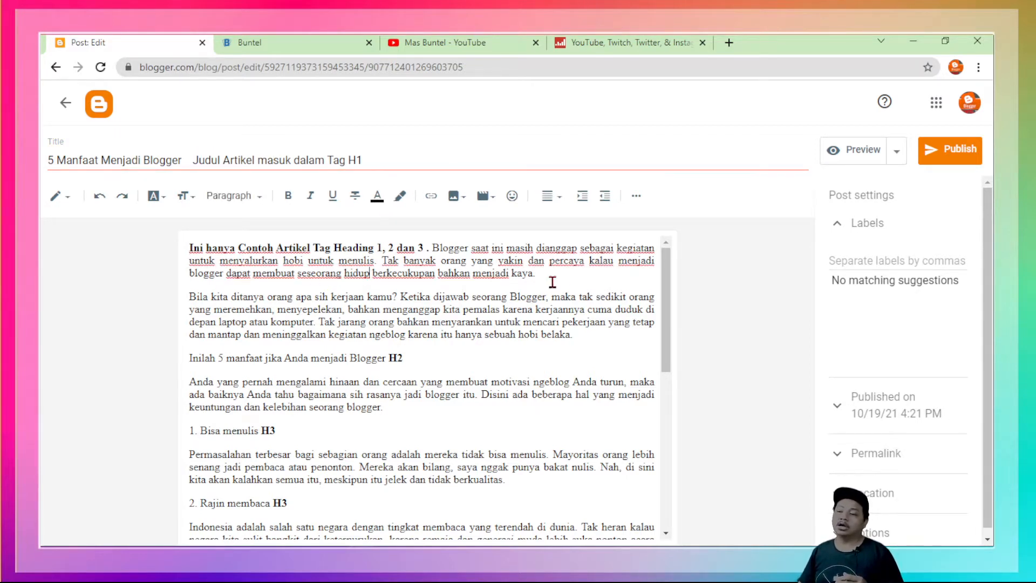
{"action": "left_click_drag", "start_coordinate": [506, 322], "coordinate": [419, 311]}
{"action": "left_click", "coordinate": [377, 307]}
{"action": "left_click_drag", "start_coordinate": [319, 299], "coordinate": [256, 295]}
{"action": "left_click", "coordinate": [220, 275]}
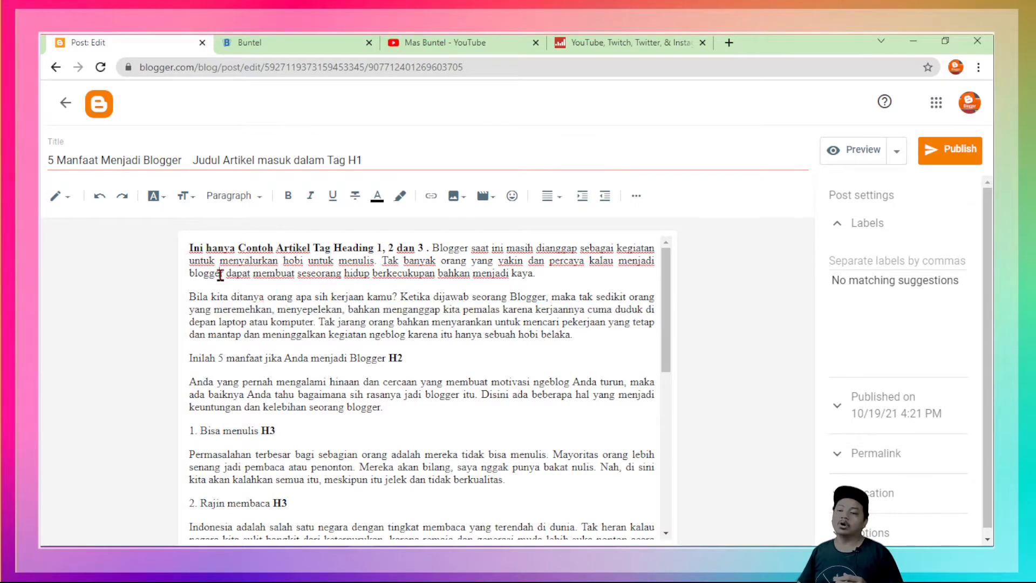
{"action": "left_click_drag", "start_coordinate": [192, 248], "coordinate": [550, 270]}
{"action": "left_click", "coordinate": [504, 308]}
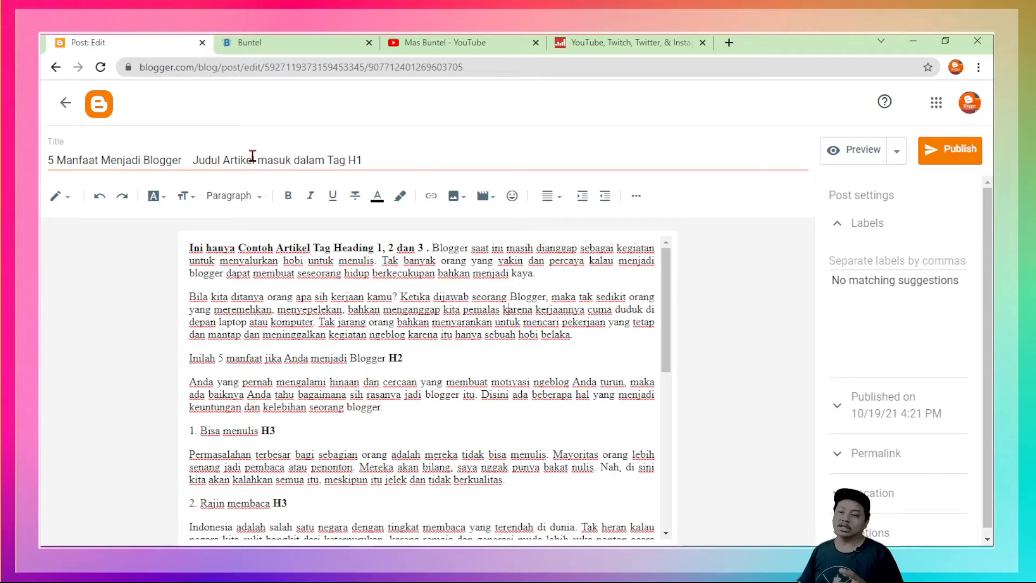
Step: Examine the line "Inilah 5 manfaat jika Anda menjadi Blogger H2" and the numbered lines marked H3 beneath it
{"action": "scroll", "coordinate": [546, 369], "scroll_direction": "down", "scroll_amount": 1}
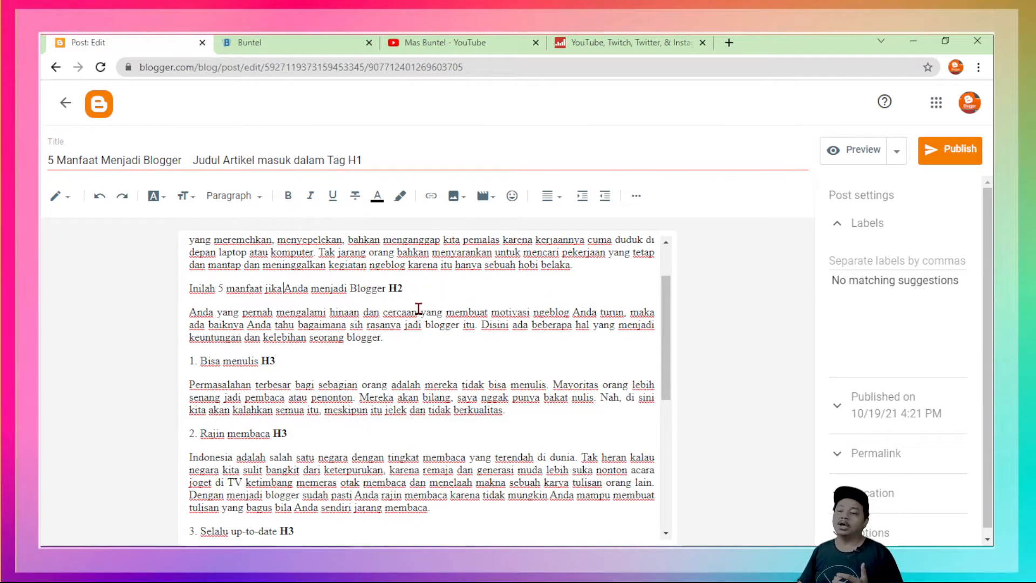
{"action": "scroll", "coordinate": [418, 306], "scroll_direction": "up", "scroll_amount": 1}
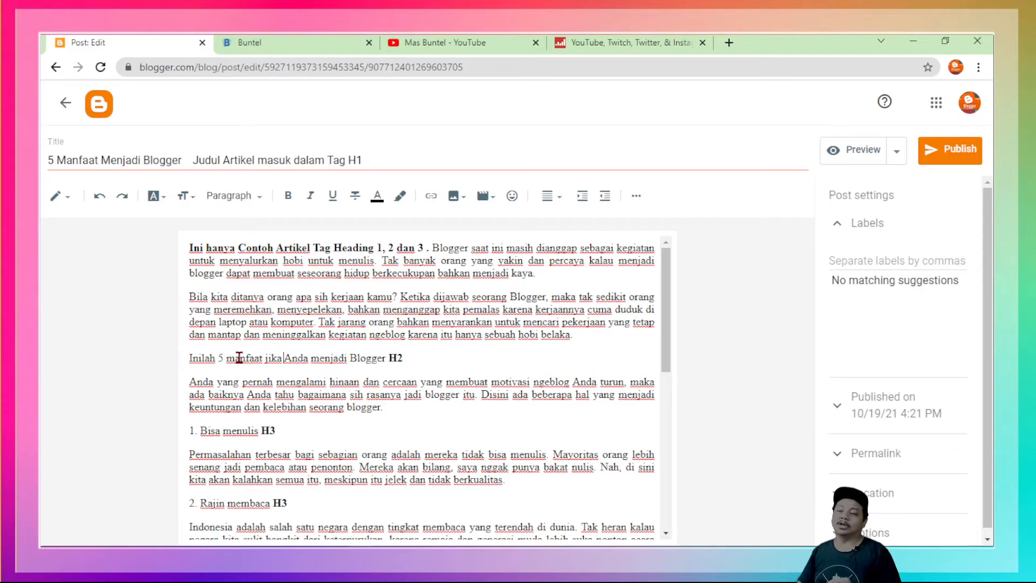
{"action": "left_click_drag", "start_coordinate": [193, 358], "coordinate": [426, 359]}
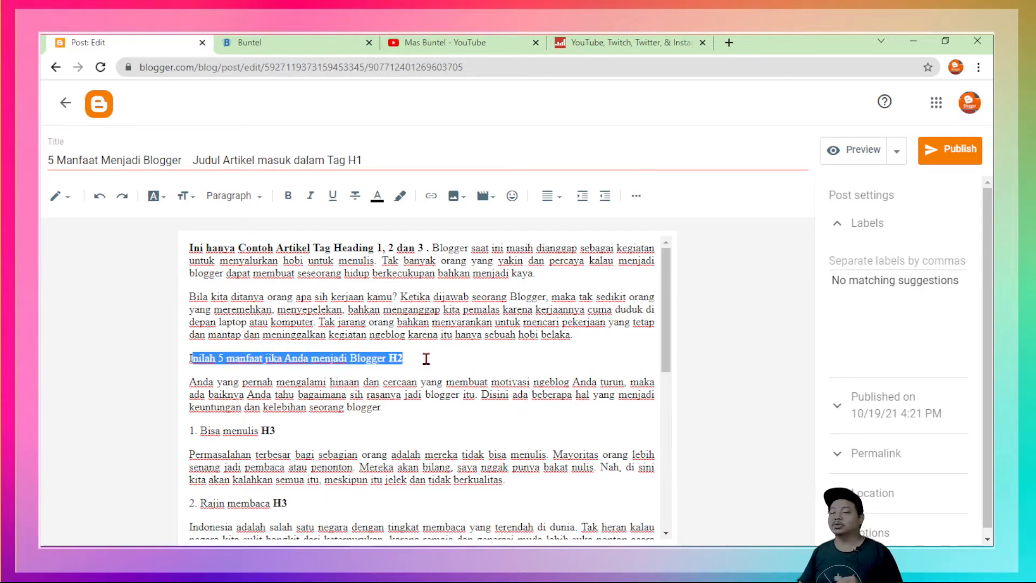
{"action": "scroll", "coordinate": [544, 395], "scroll_direction": "down", "scroll_amount": 1}
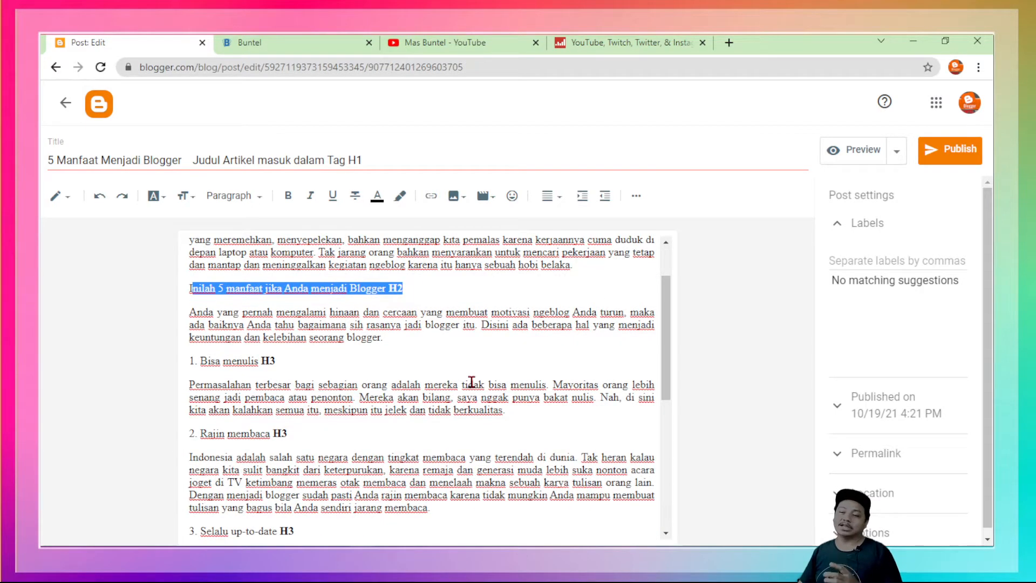
{"action": "scroll", "coordinate": [446, 397], "scroll_direction": "down", "scroll_amount": 1}
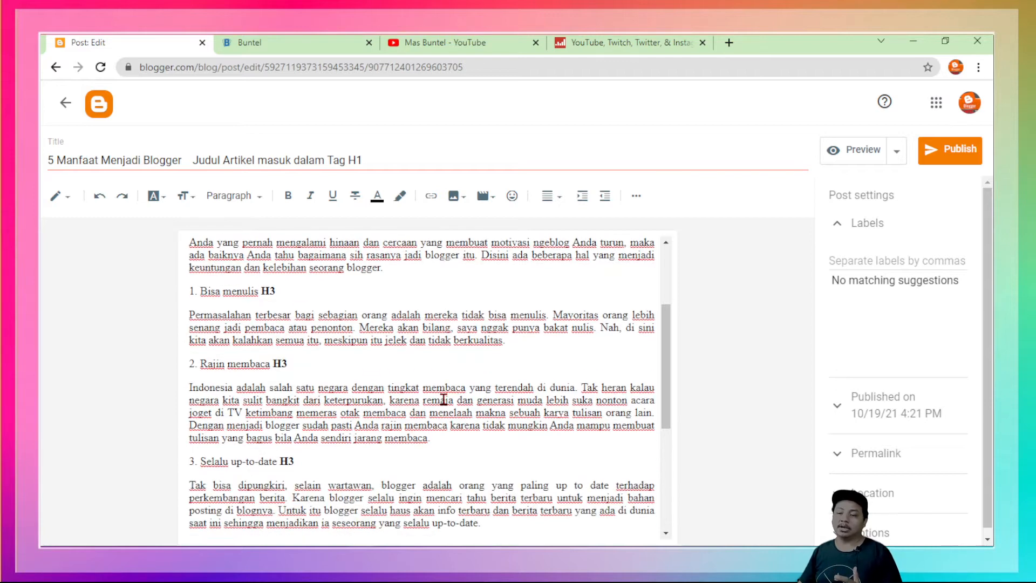
{"action": "scroll", "coordinate": [443, 399], "scroll_direction": "up", "scroll_amount": 2}
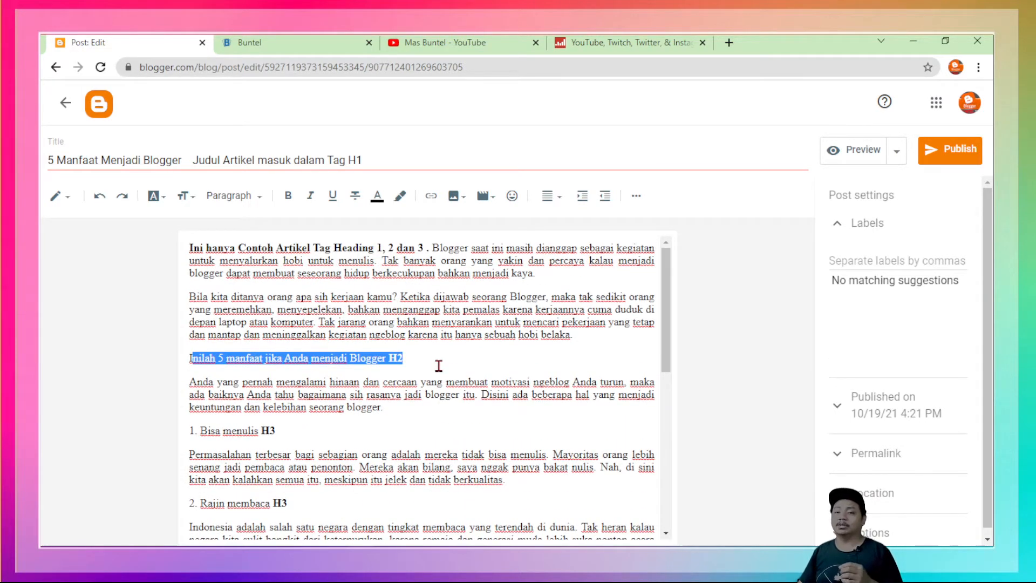
{"action": "scroll", "coordinate": [426, 390], "scroll_direction": "down", "scroll_amount": 1}
{"action": "left_click_drag", "start_coordinate": [205, 366], "coordinate": [278, 365]}
{"action": "left_click", "coordinate": [316, 346]}
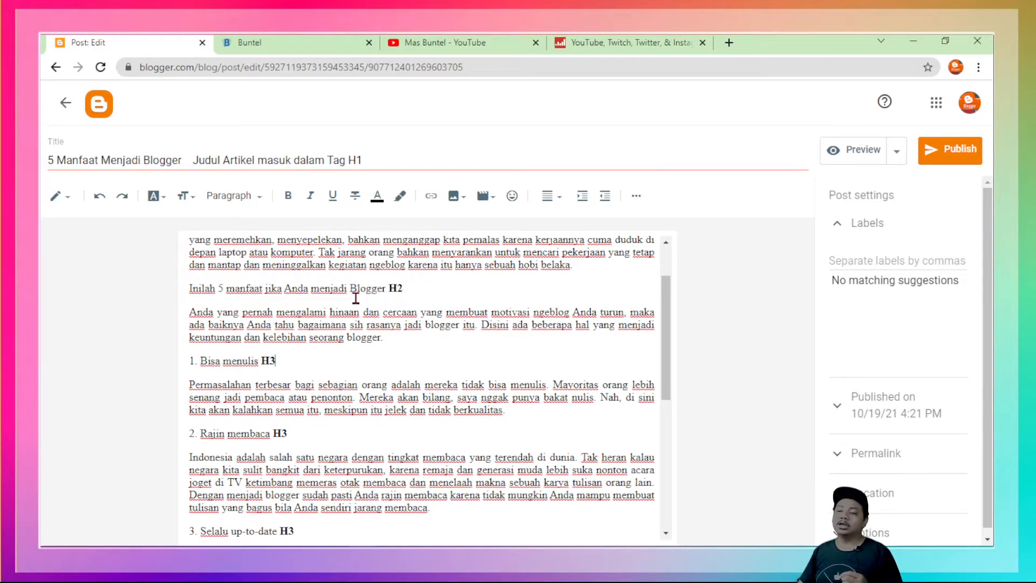
{"action": "scroll", "coordinate": [337, 365], "scroll_direction": "down", "scroll_amount": 2}
{"action": "scroll", "coordinate": [326, 348], "scroll_direction": "up", "scroll_amount": 2}
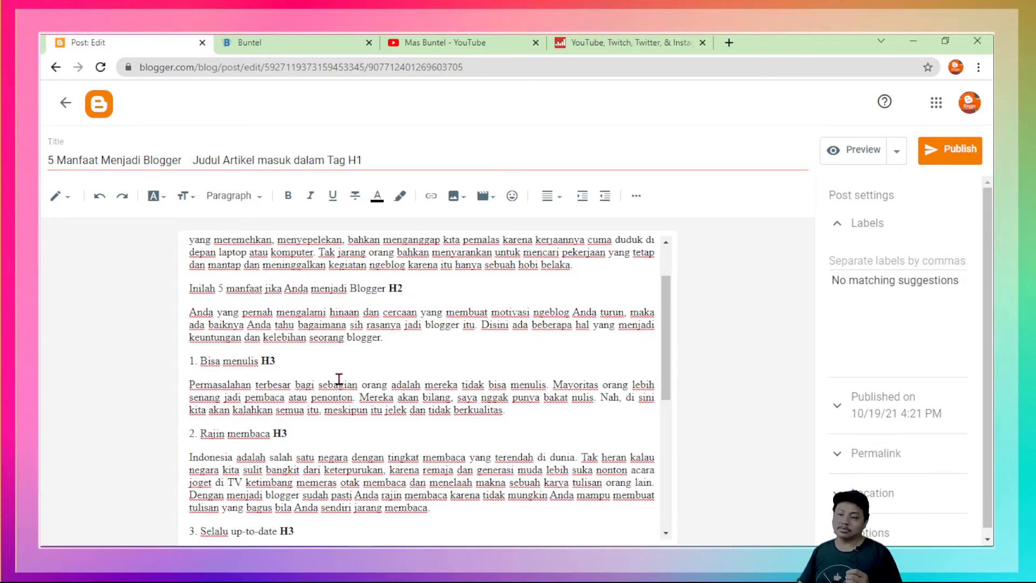
{"action": "scroll", "coordinate": [318, 361], "scroll_direction": "down", "scroll_amount": 2}
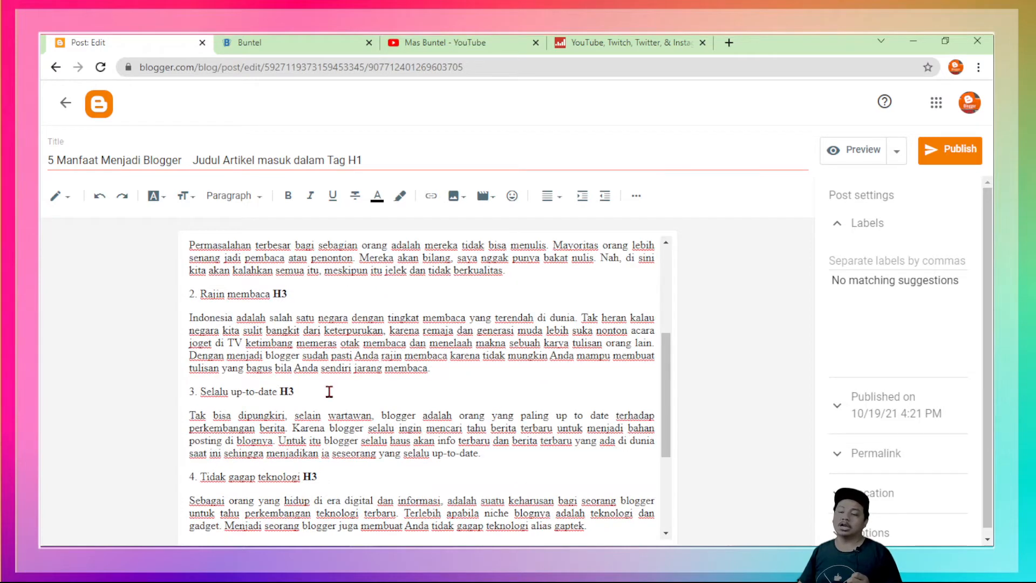
{"action": "scroll", "coordinate": [330, 395], "scroll_direction": "down", "scroll_amount": 2}
{"action": "scroll", "coordinate": [337, 427], "scroll_direction": "up", "scroll_amount": 5}
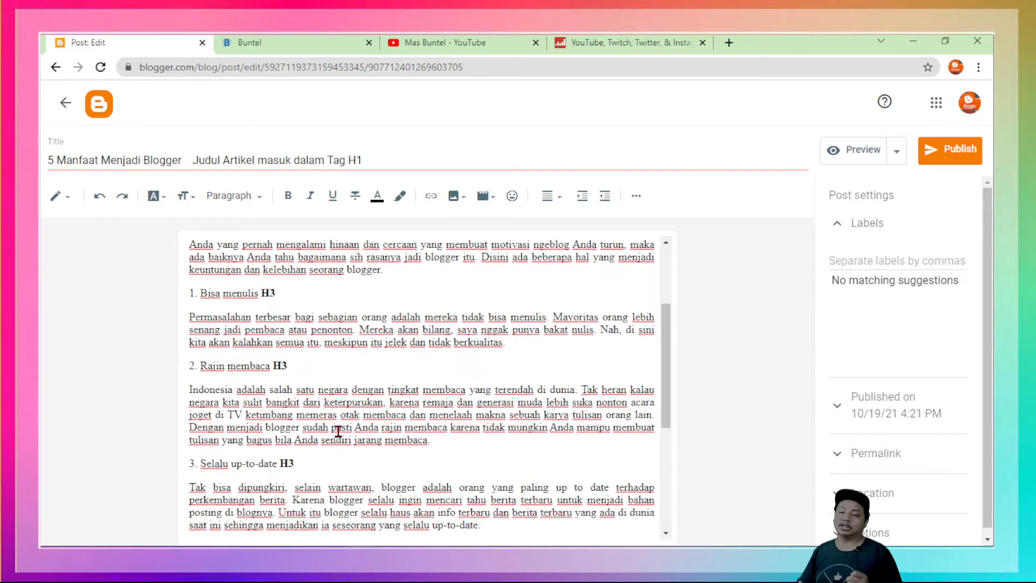
{"action": "left_click", "coordinate": [339, 431]}
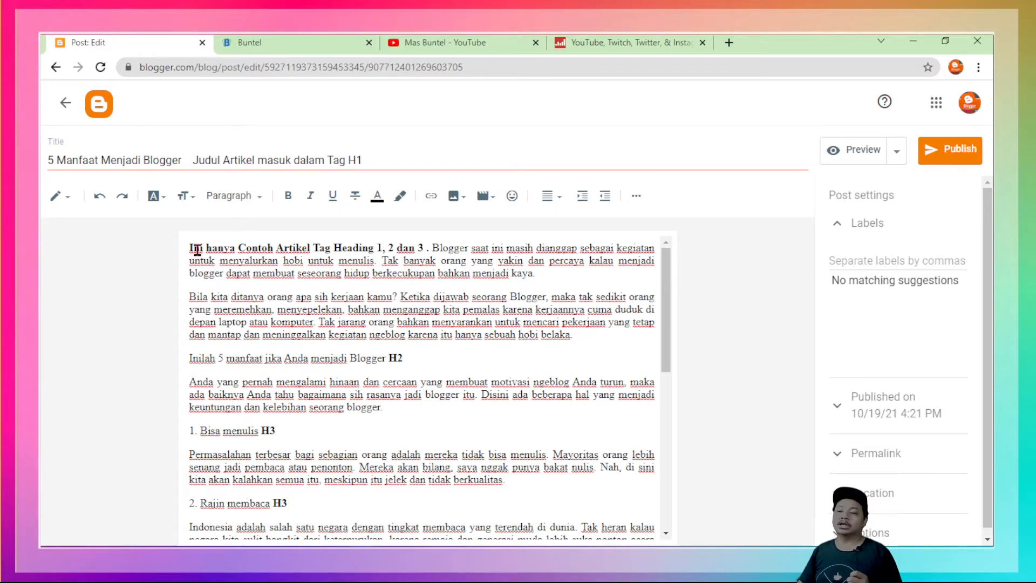
Step: Examine the bold sample note opening the article, the paragraph under the H2 line, and the text under each numbered H3 item
{"action": "left_click_drag", "start_coordinate": [191, 249], "coordinate": [434, 249]}
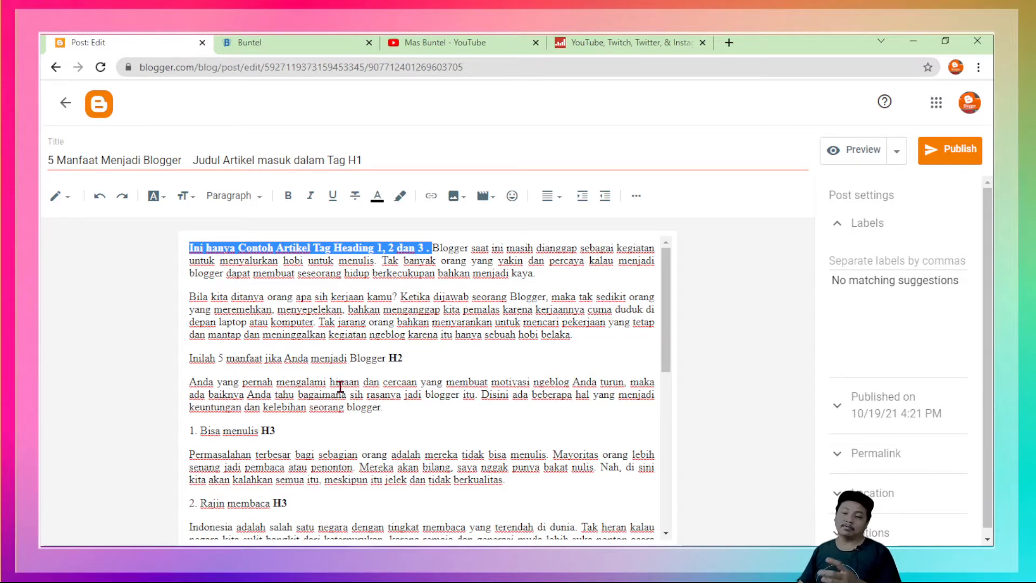
{"action": "scroll", "coordinate": [345, 394], "scroll_direction": "down", "scroll_amount": 1}
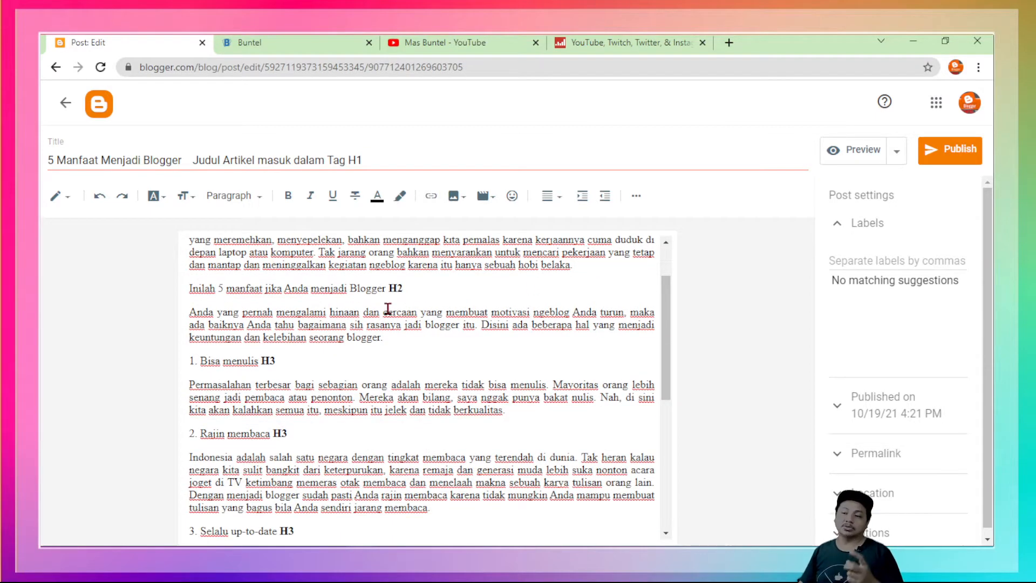
{"action": "scroll", "coordinate": [345, 334], "scroll_direction": "down", "scroll_amount": 1}
{"action": "scroll", "coordinate": [302, 323], "scroll_direction": "up", "scroll_amount": 1}
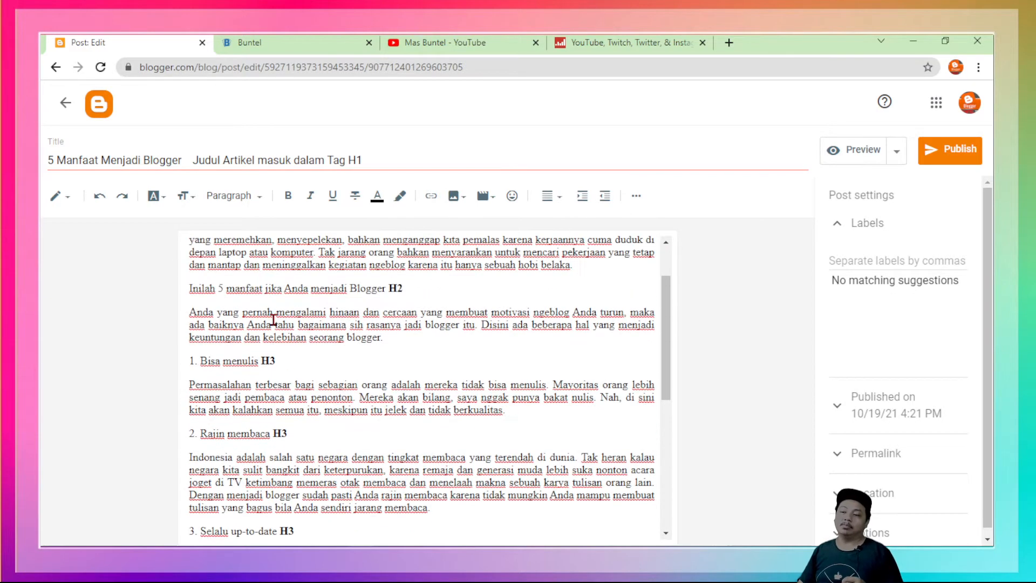
{"action": "left_click_drag", "start_coordinate": [196, 314], "coordinate": [380, 342]}
{"action": "left_click", "coordinate": [356, 360]}
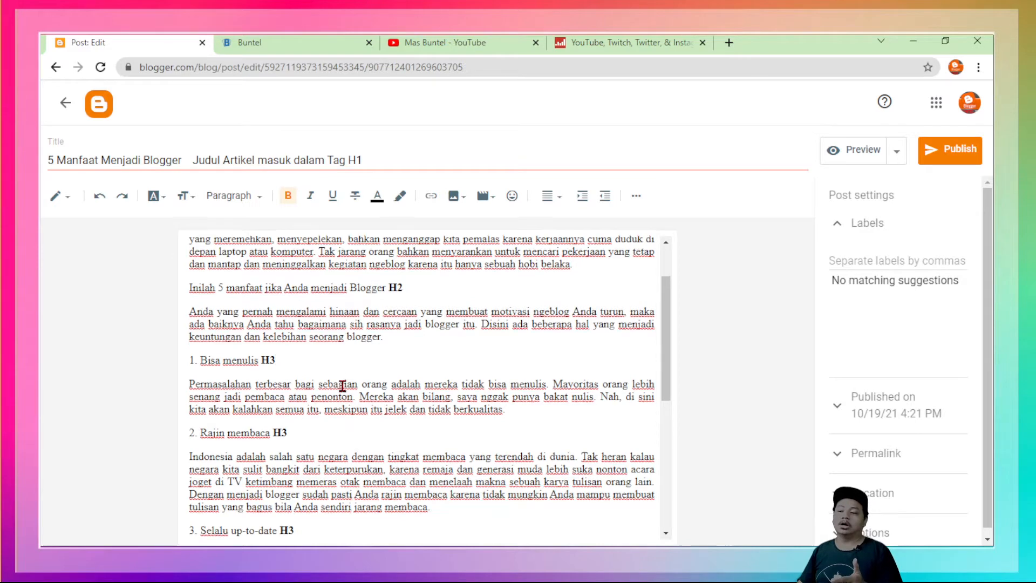
{"action": "scroll", "coordinate": [342, 378], "scroll_direction": "down", "scroll_amount": 2}
{"action": "scroll", "coordinate": [335, 372], "scroll_direction": "up", "scroll_amount": 2}
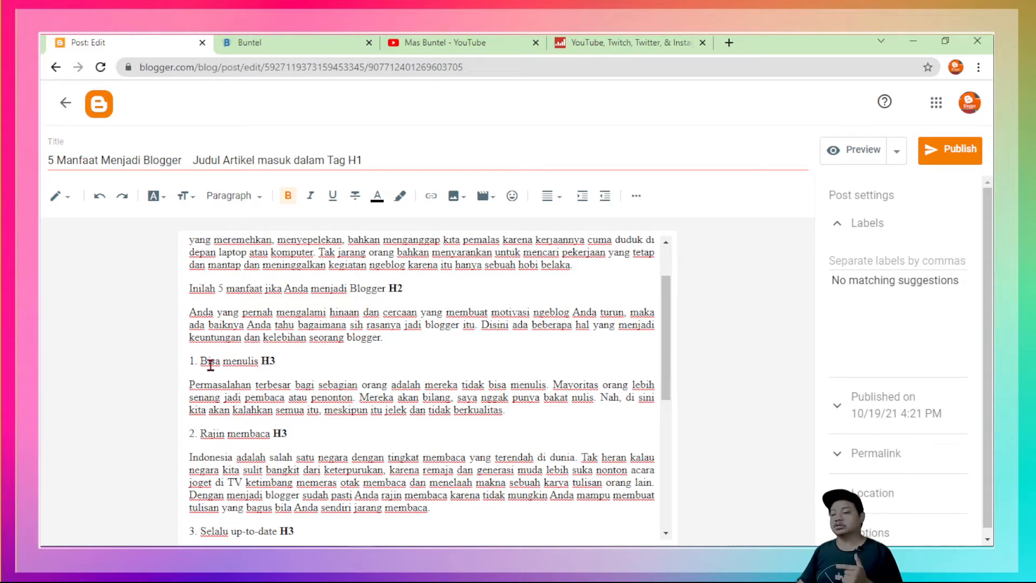
{"action": "scroll", "coordinate": [296, 394], "scroll_direction": "down", "scroll_amount": 3}
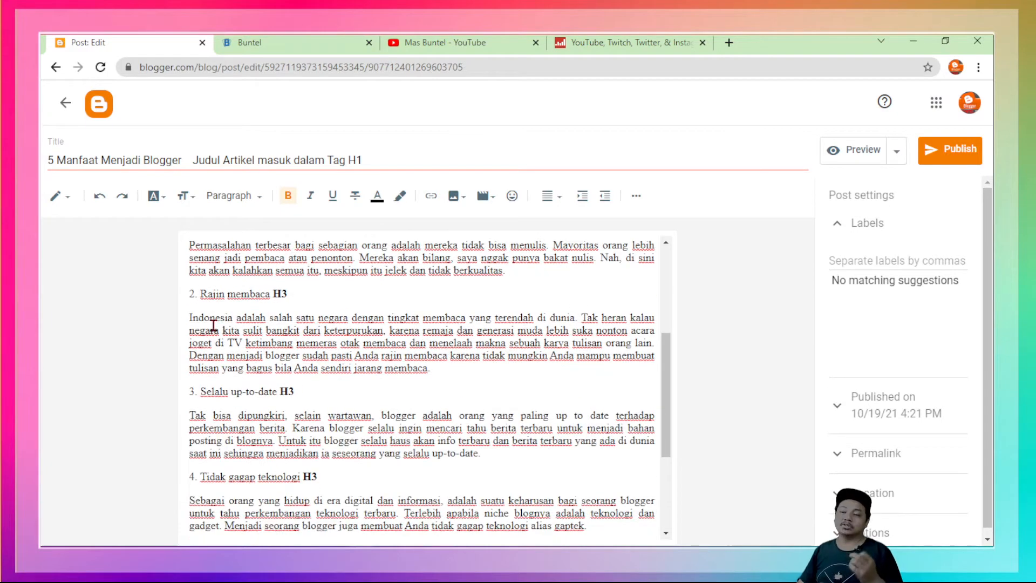
{"action": "scroll", "coordinate": [330, 395], "scroll_direction": "down", "scroll_amount": 2}
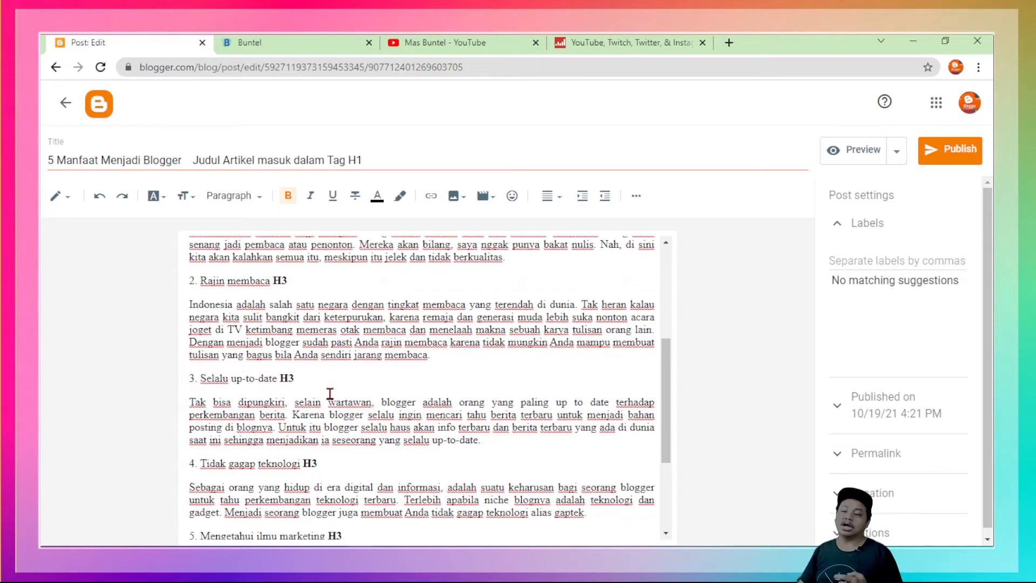
{"action": "scroll", "coordinate": [354, 360], "scroll_direction": "down", "scroll_amount": 3}
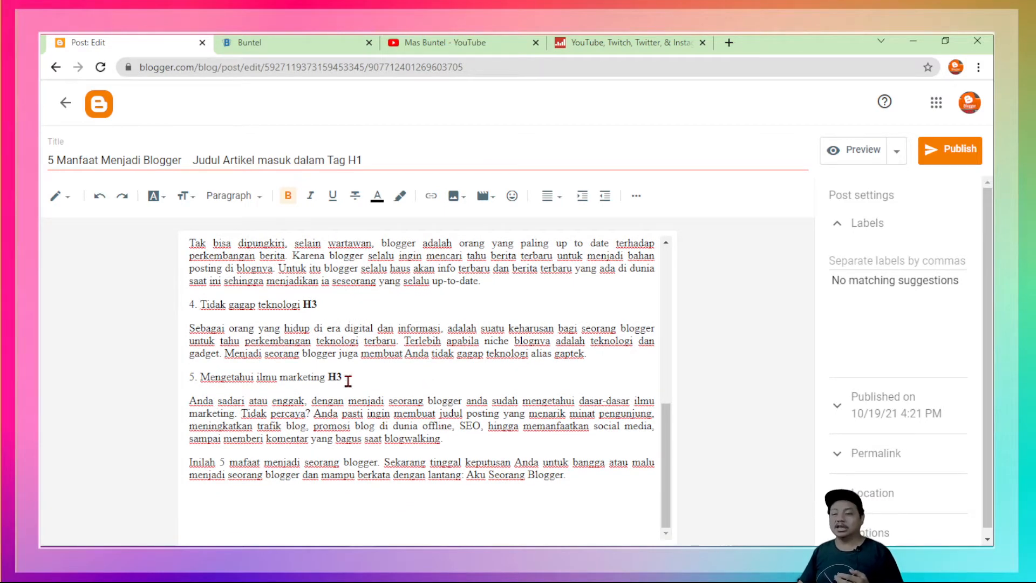
Step: Examine the "Mengetahui ilmu marketing H3" line and the closing paragraph, and review the whole article's structure
{"action": "left_click_drag", "start_coordinate": [356, 379], "coordinate": [216, 378]}
{"action": "scroll", "coordinate": [435, 377], "scroll_direction": "up", "scroll_amount": 3}
{"action": "scroll", "coordinate": [433, 378], "scroll_direction": "down", "scroll_amount": 3}
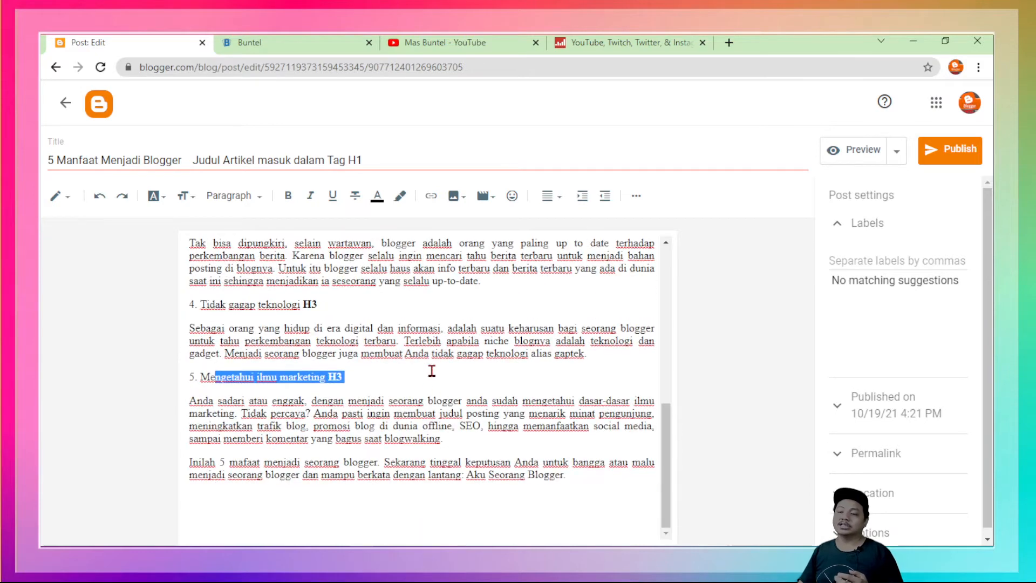
{"action": "scroll", "coordinate": [431, 381], "scroll_direction": "up", "scroll_amount": 5}
{"action": "scroll", "coordinate": [426, 407], "scroll_direction": "down", "scroll_amount": 5}
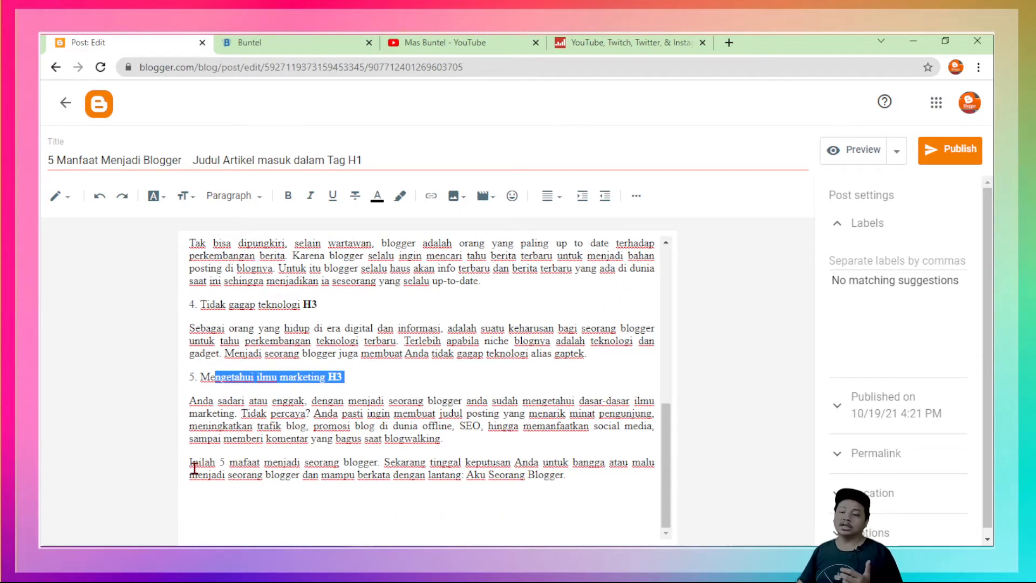
{"action": "left_click_drag", "start_coordinate": [192, 463], "coordinate": [573, 482]}
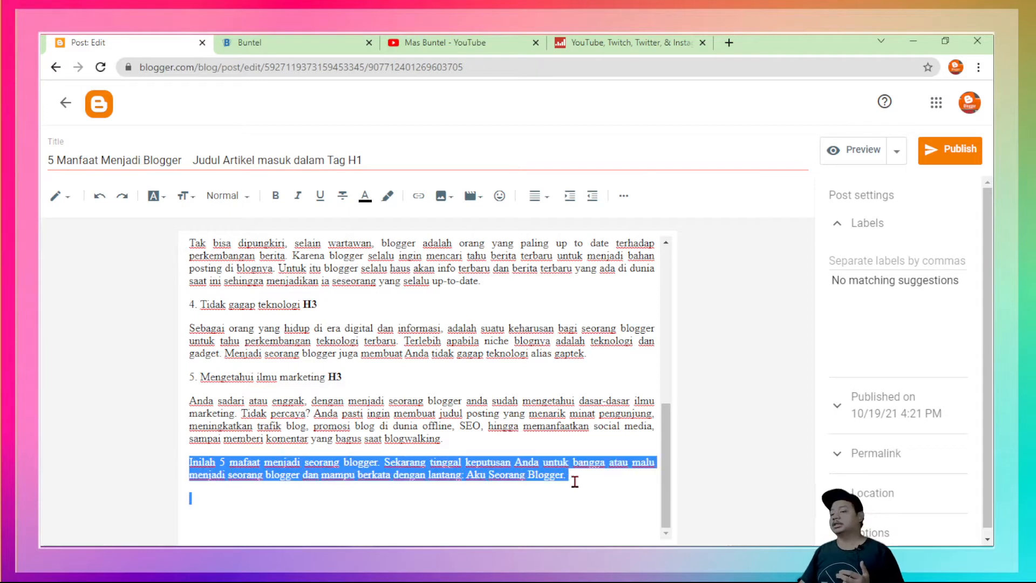
{"action": "left_click", "coordinate": [499, 463]}
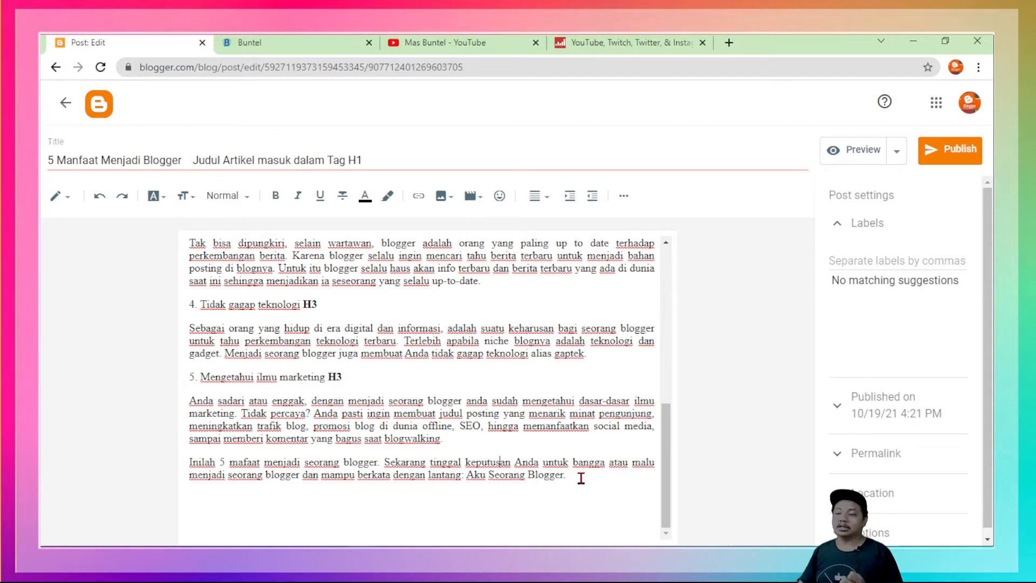
{"action": "scroll", "coordinate": [581, 478], "scroll_direction": "up", "scroll_amount": 15}
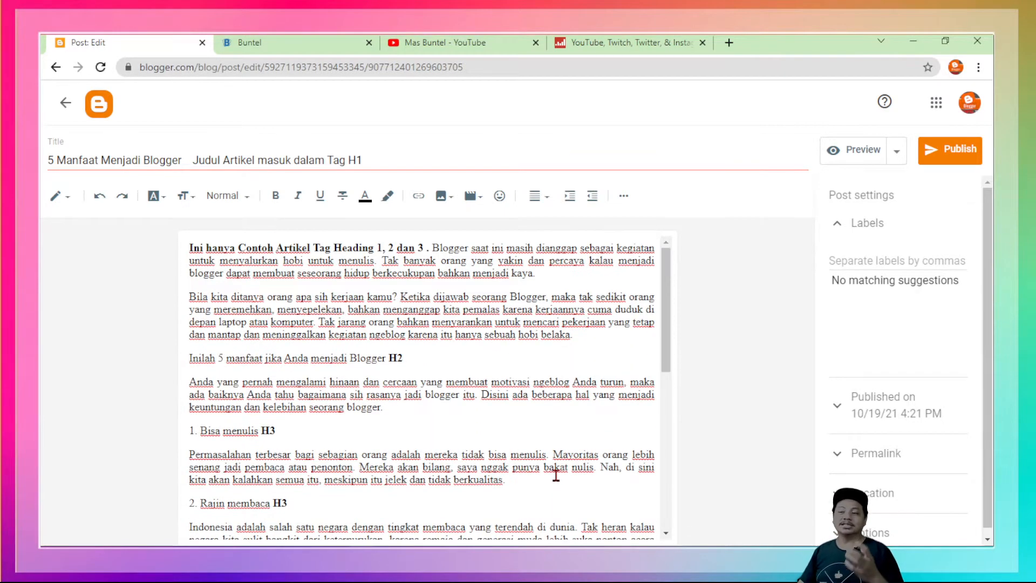
{"action": "scroll", "coordinate": [548, 456], "scroll_direction": "down", "scroll_amount": 4}
{"action": "scroll", "coordinate": [485, 461], "scroll_direction": "up", "scroll_amount": 4}
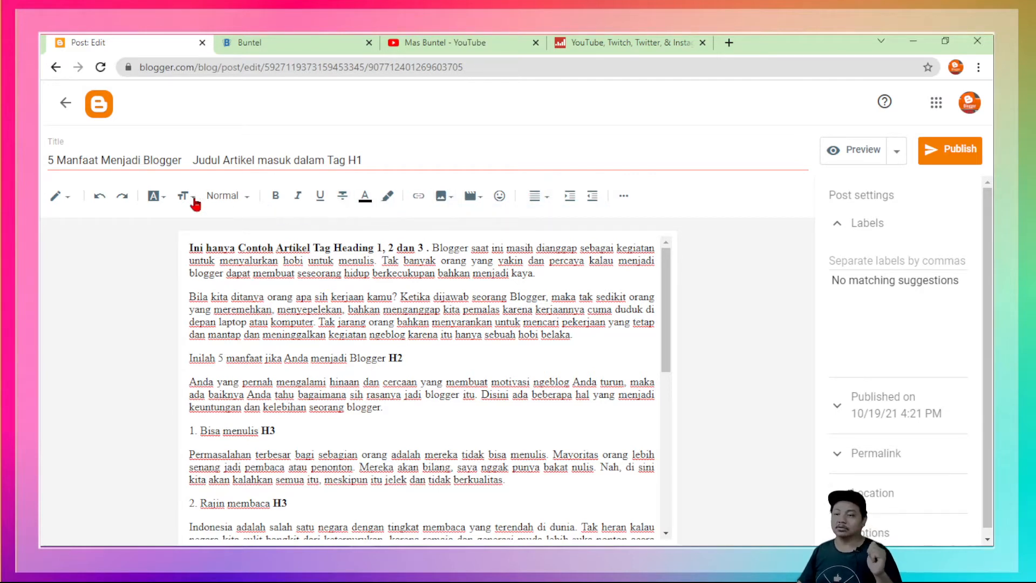
Step: Apply the Paragraph style to the article's introductory text before the H2 line
{"action": "left_click", "coordinate": [247, 196]}
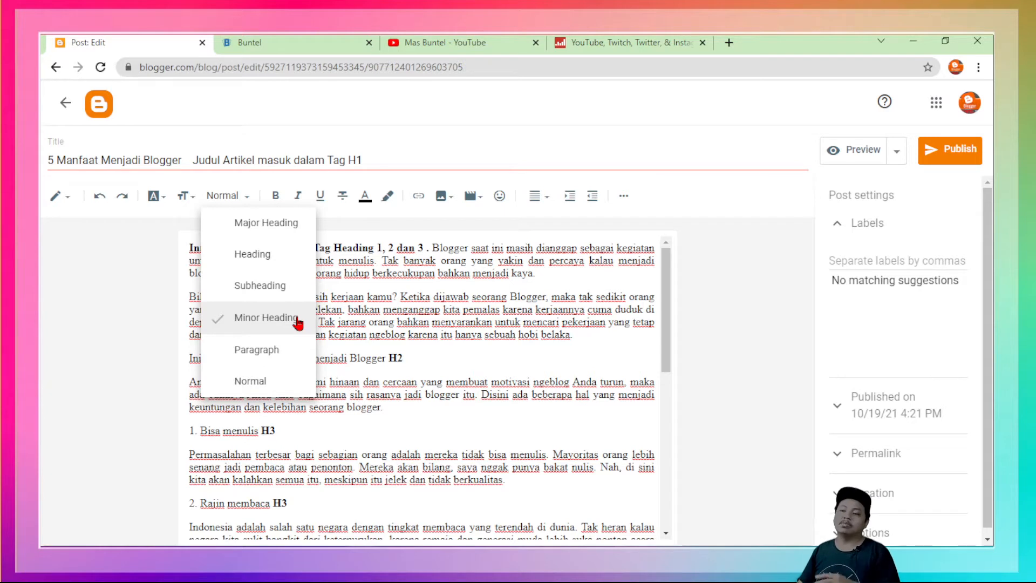
{"action": "left_click", "coordinate": [283, 350]}
{"action": "left_click_drag", "start_coordinate": [198, 271], "coordinate": [493, 358]}
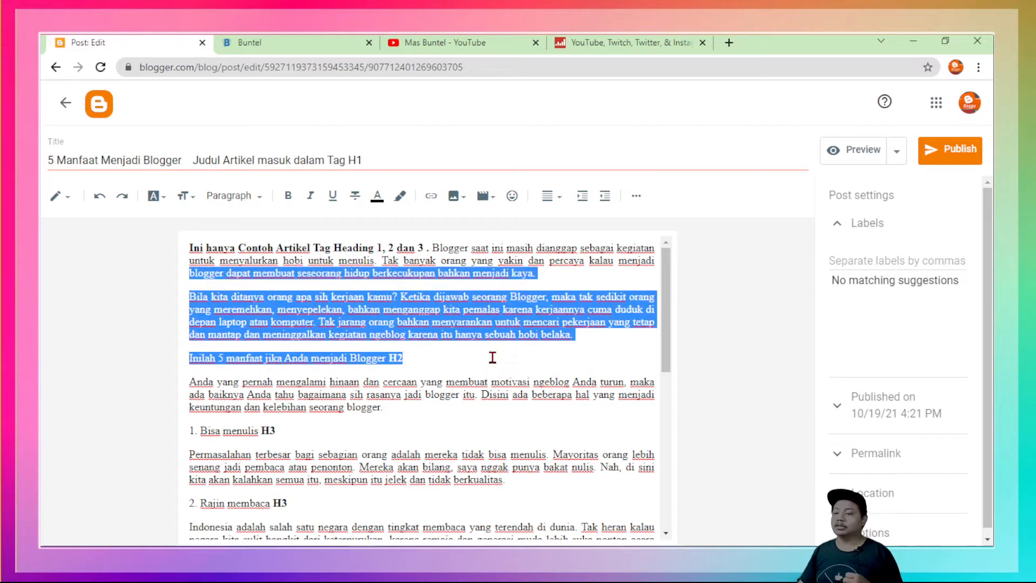
{"action": "left_click", "coordinate": [400, 321]}
Step: Examine the available text styles and the article title marked as H1
{"action": "left_click", "coordinate": [258, 203]}
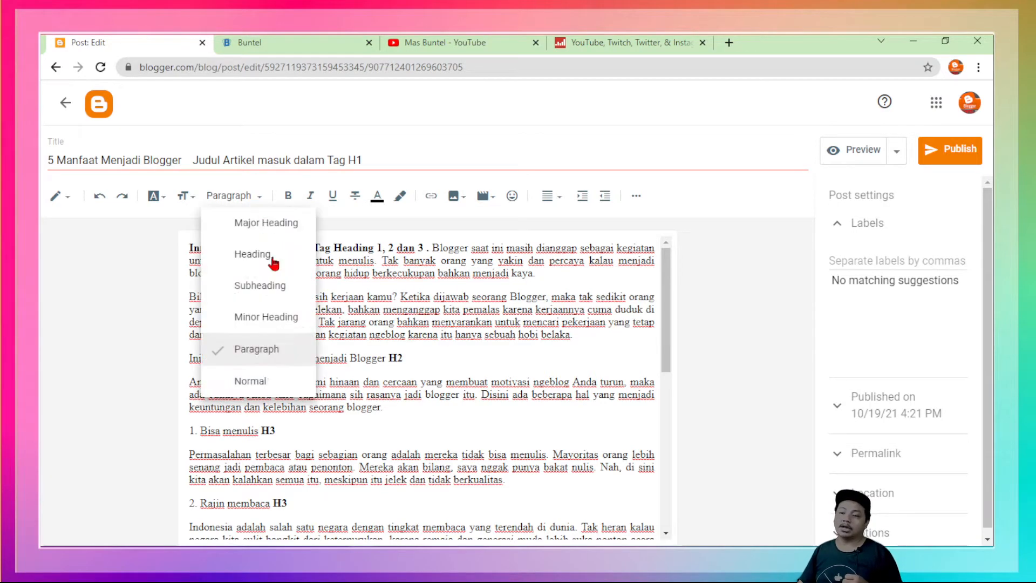
{"action": "left_click", "coordinate": [368, 160]}
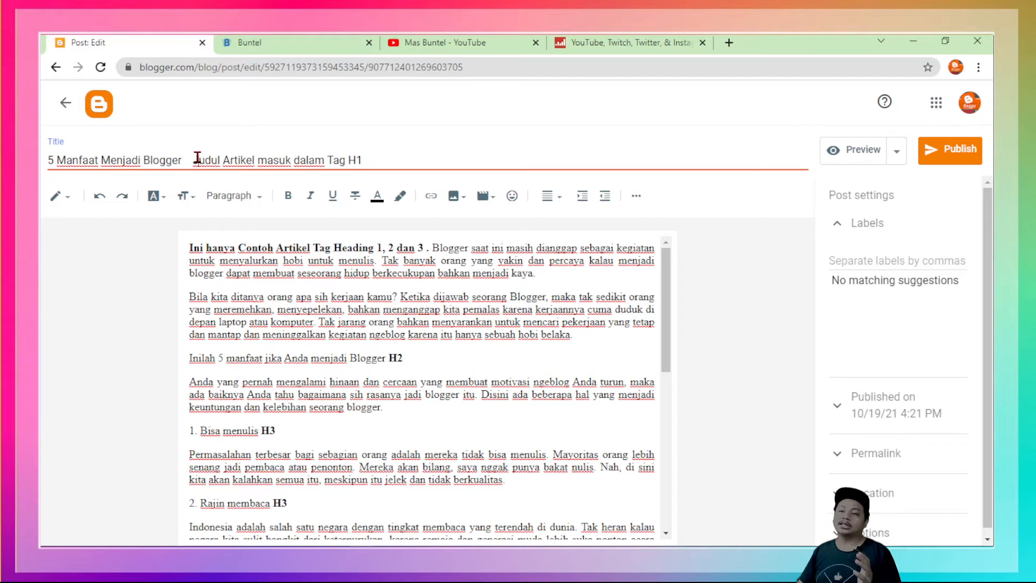
{"action": "left_click_drag", "start_coordinate": [197, 158], "coordinate": [47, 158]}
{"action": "left_click", "coordinate": [59, 157]}
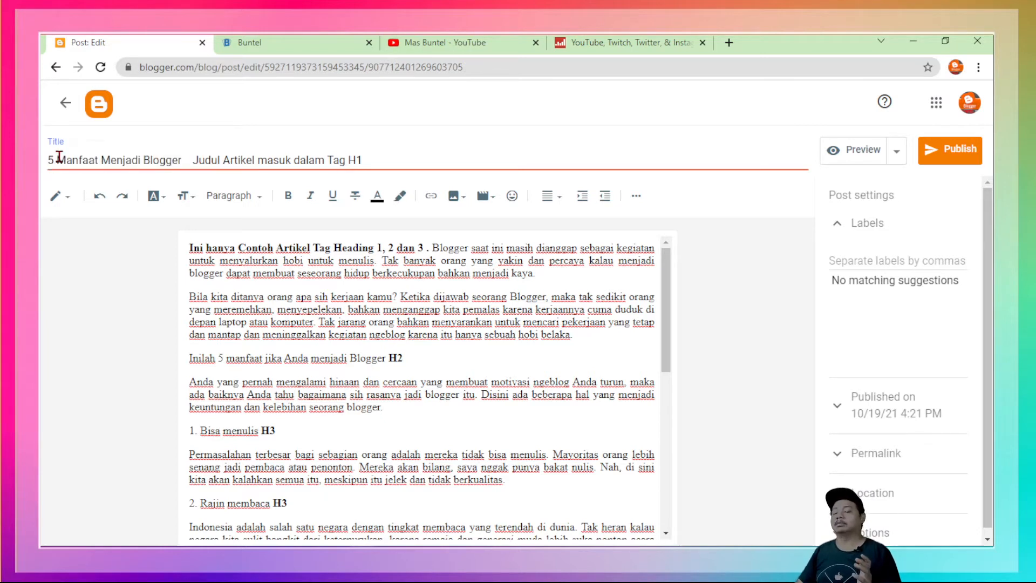
{"action": "triple_click", "coordinate": [184, 158]}
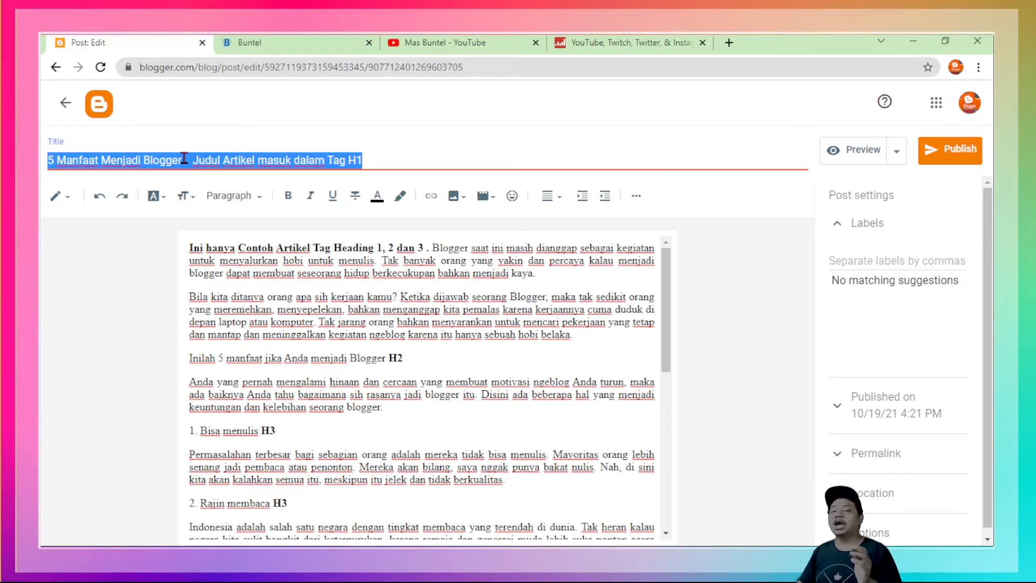
{"action": "left_click", "coordinate": [221, 160]}
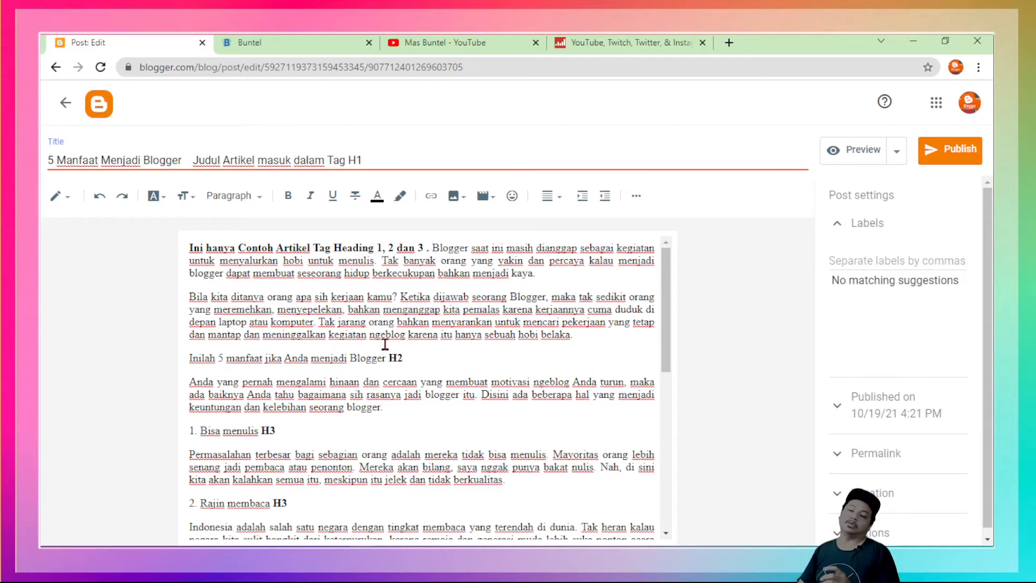
{"action": "scroll", "coordinate": [460, 351], "scroll_direction": "up", "scroll_amount": 2}
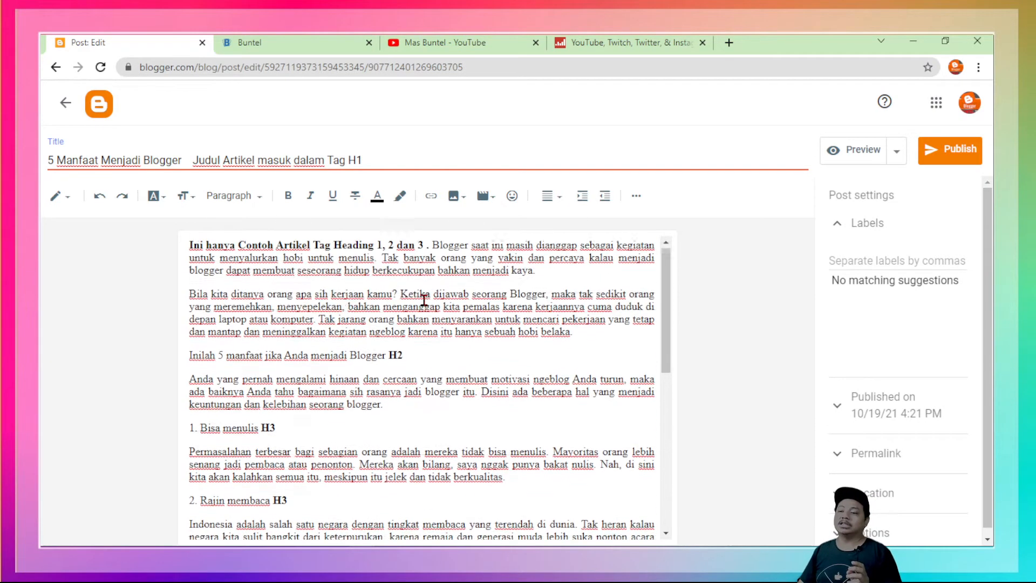
{"action": "scroll", "coordinate": [448, 353], "scroll_direction": "down", "scroll_amount": 2}
{"action": "scroll", "coordinate": [432, 356], "scroll_direction": "up", "scroll_amount": 2}
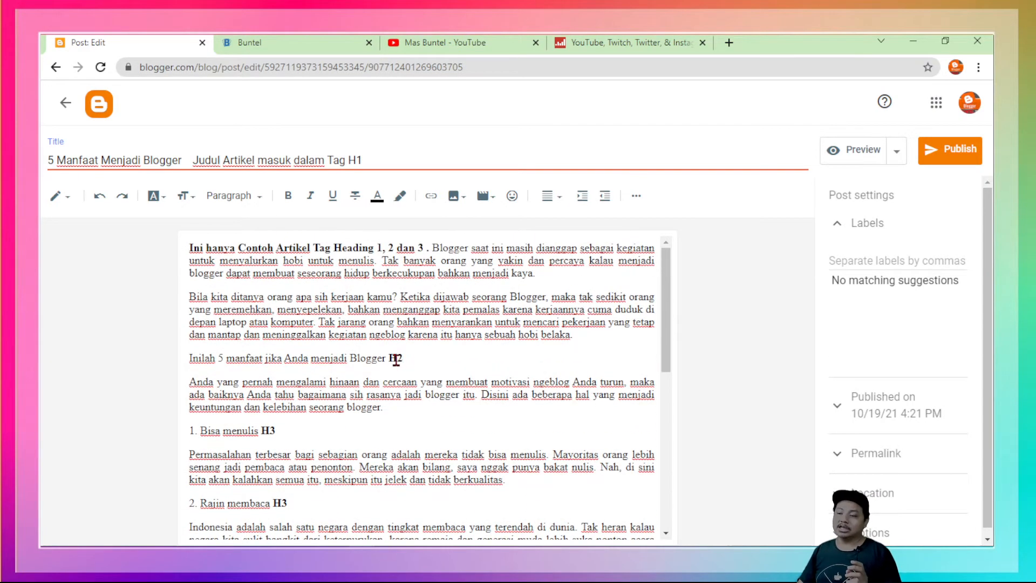
Step: Apply the Heading style to the line "Inilah 5 manfaat jika Anda menjadi Blogger H2"
{"action": "left_click_drag", "start_coordinate": [404, 357], "coordinate": [191, 366]}
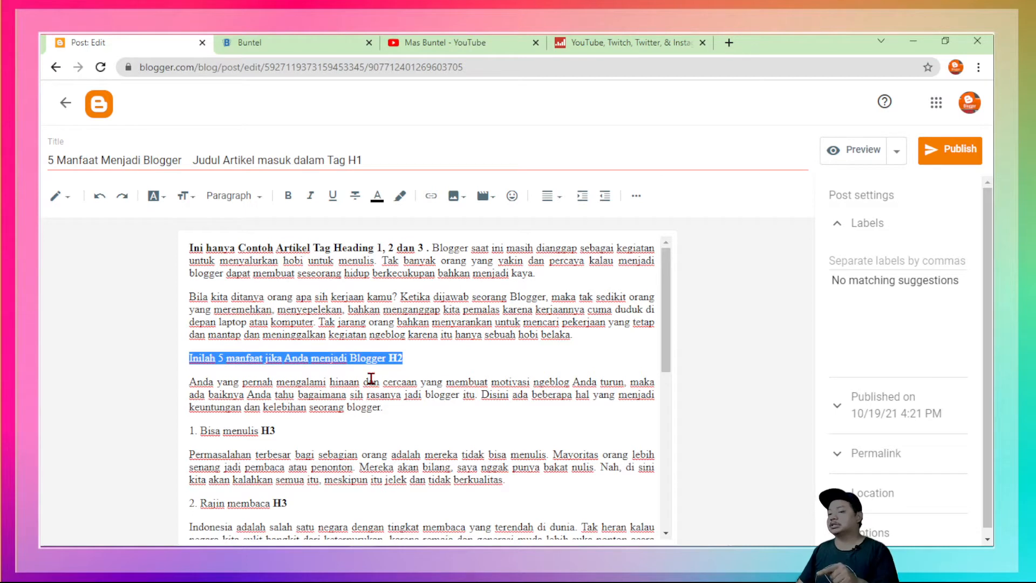
{"action": "left_click", "coordinate": [259, 197]}
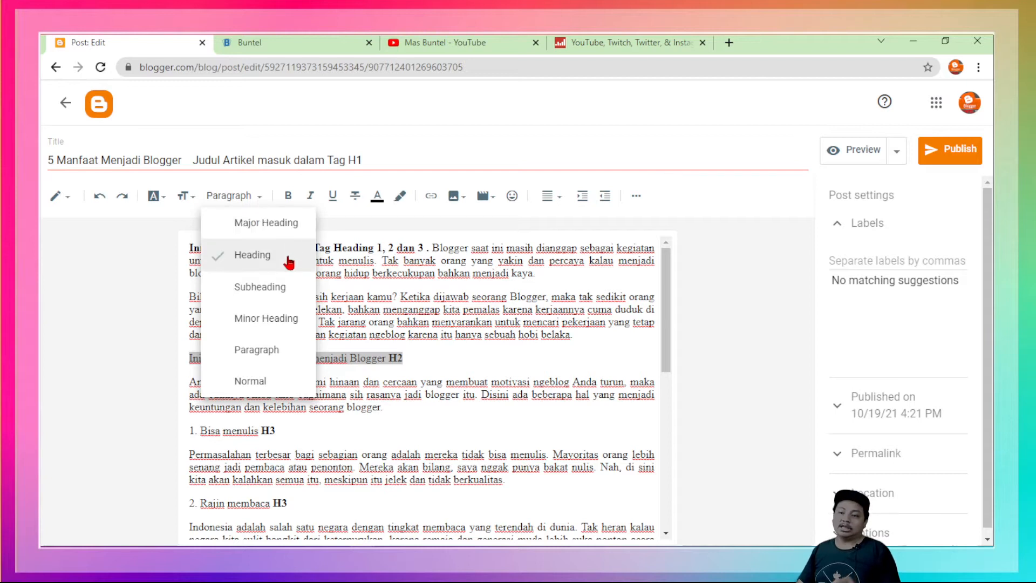
{"action": "left_click", "coordinate": [289, 262]}
{"action": "left_click", "coordinate": [360, 393]}
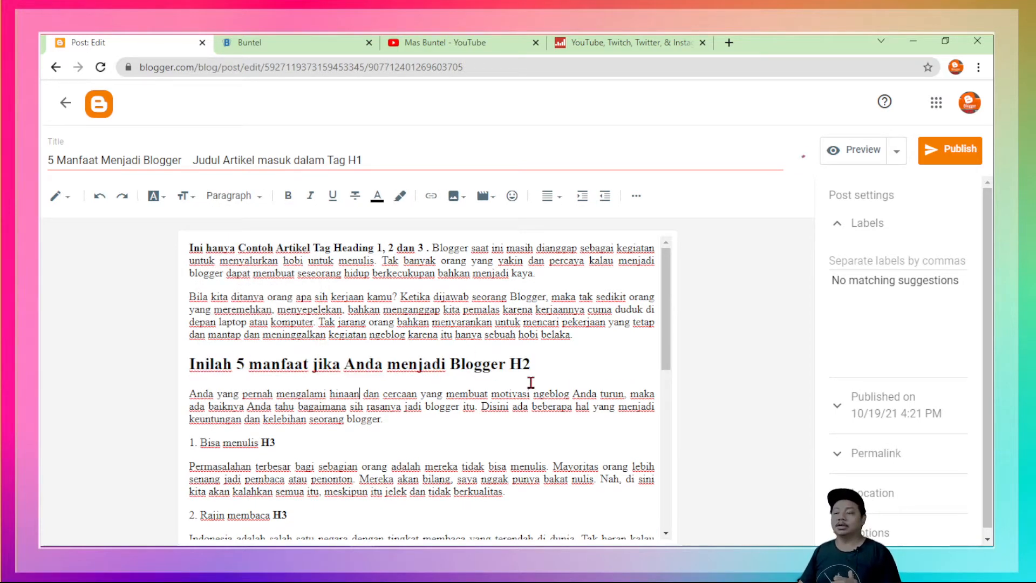
Step: Look through the numbered H3 lines and apply the Subheading style to "1. Bisa menulis H3"
{"action": "scroll", "coordinate": [507, 383], "scroll_direction": "down", "scroll_amount": 2}
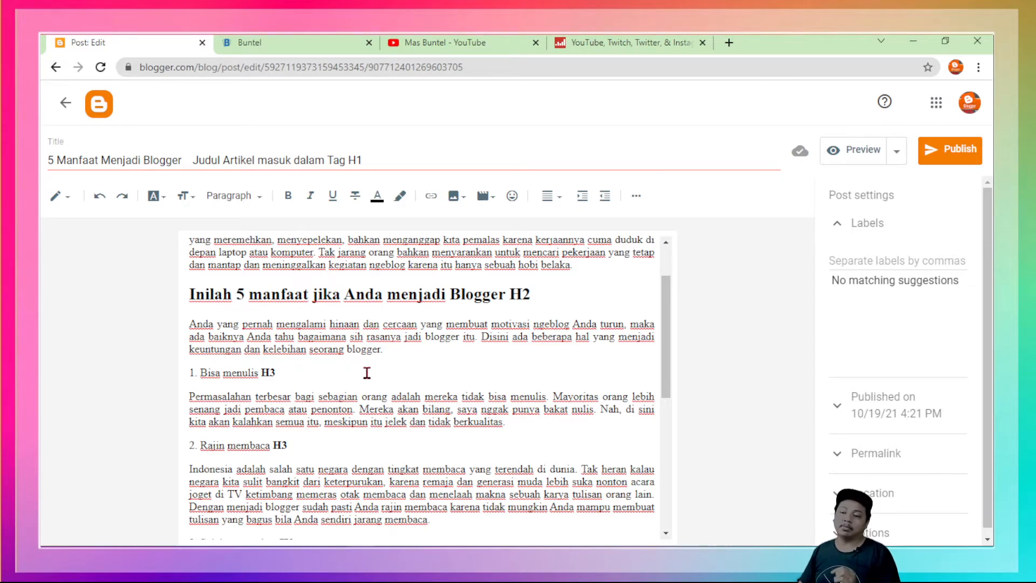
{"action": "scroll", "coordinate": [366, 372], "scroll_direction": "down", "scroll_amount": 1}
{"action": "scroll", "coordinate": [268, 446], "scroll_direction": "down", "scroll_amount": 1}
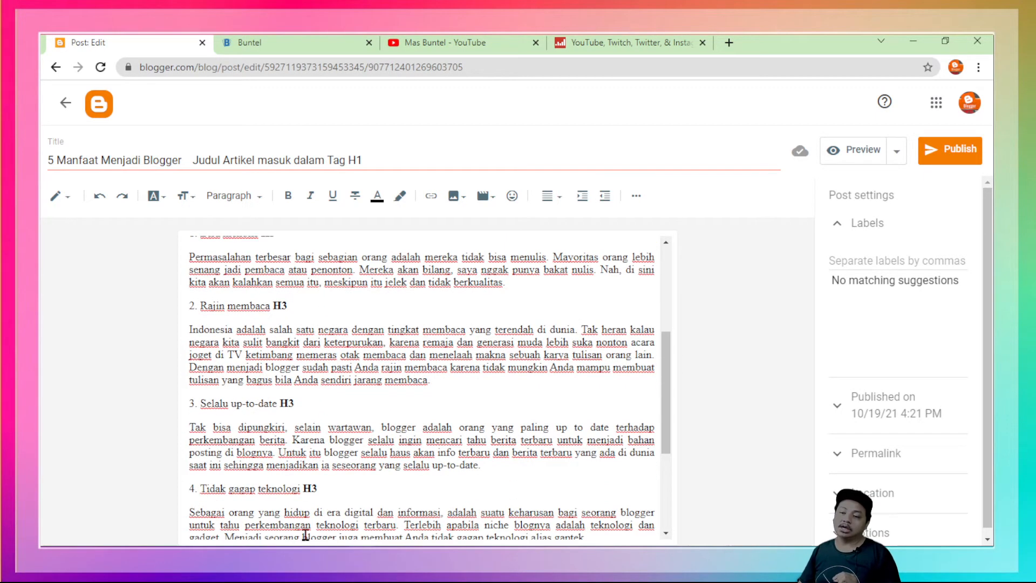
{"action": "scroll", "coordinate": [280, 487], "scroll_direction": "down", "scroll_amount": 3}
{"action": "scroll", "coordinate": [285, 439], "scroll_direction": "up", "scroll_amount": 2}
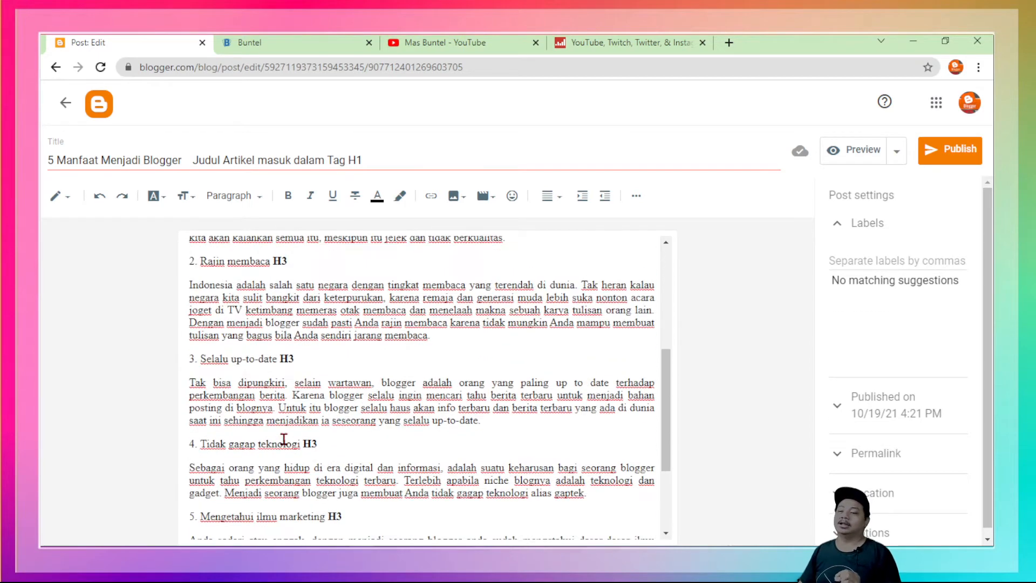
{"action": "scroll", "coordinate": [284, 440], "scroll_direction": "up", "scroll_amount": 3}
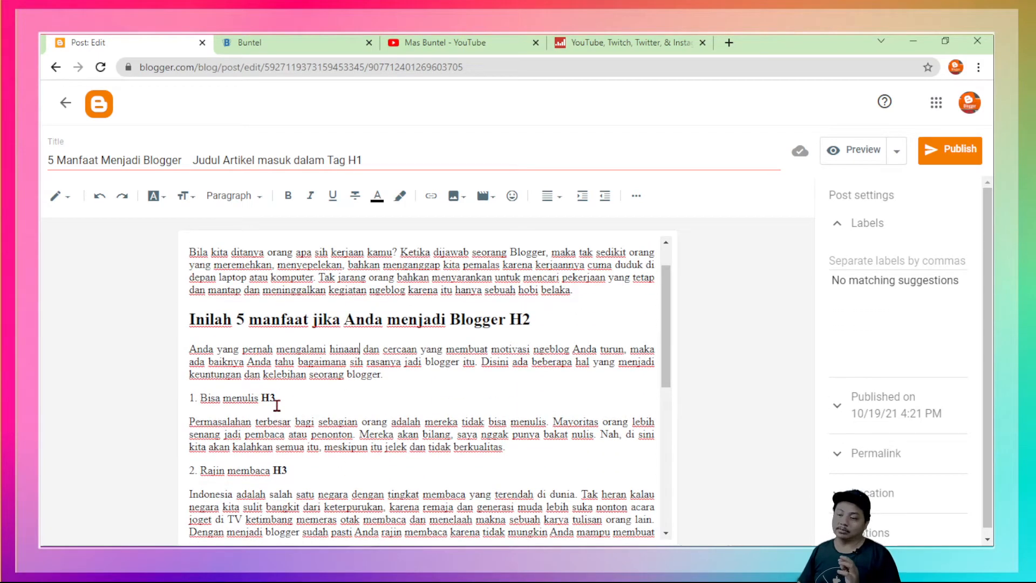
{"action": "double_click", "coordinate": [272, 420]}
{"action": "left_click", "coordinate": [276, 397]}
{"action": "left_click_drag", "start_coordinate": [281, 398], "coordinate": [191, 402]}
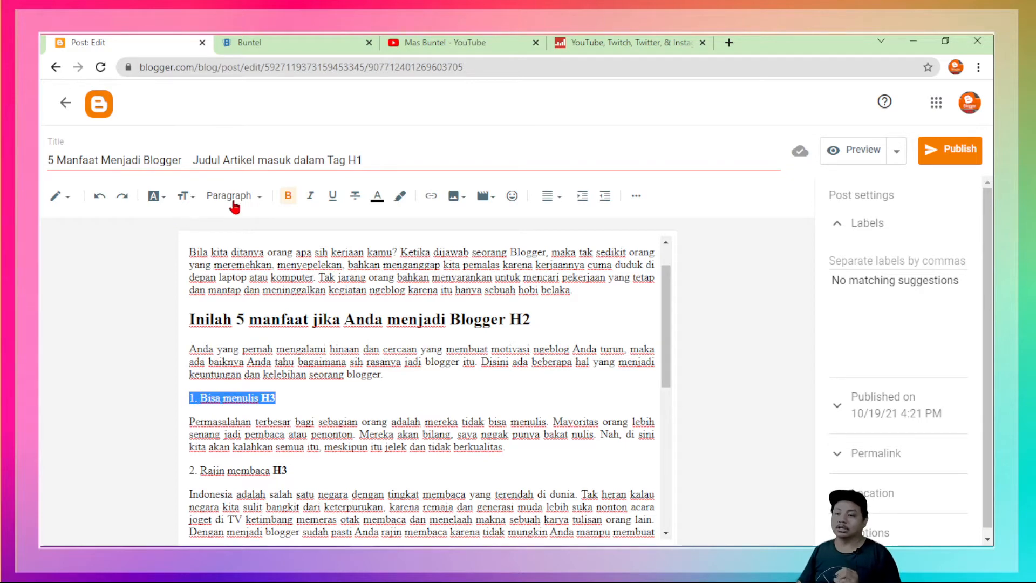
{"action": "left_click", "coordinate": [259, 197]}
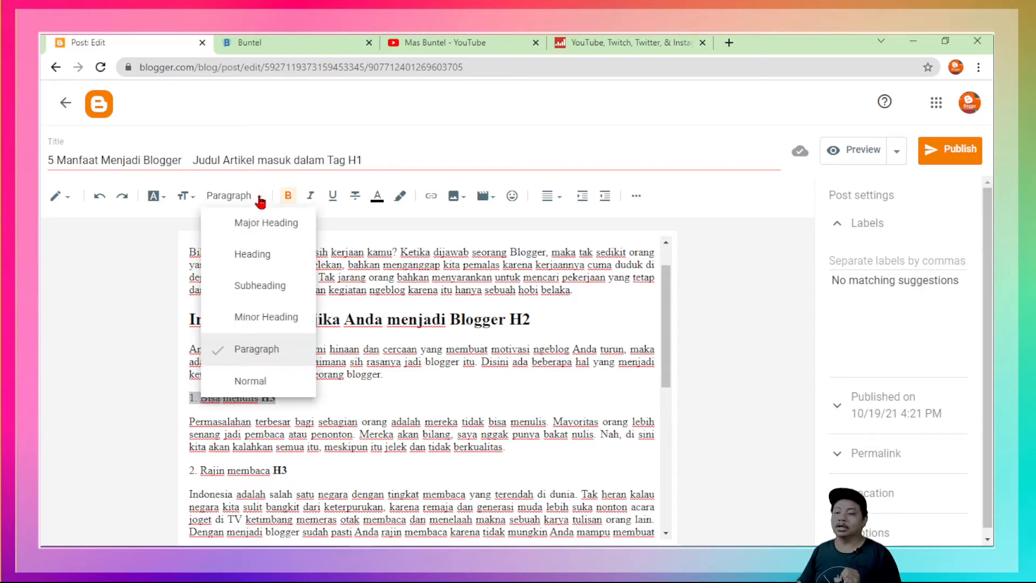
{"action": "left_click", "coordinate": [252, 288]}
Step: Try to apply the Subheading style to the second numbered line, "2. Rajin membaca H3"
{"action": "scroll", "coordinate": [389, 419], "scroll_direction": "down", "scroll_amount": 3}
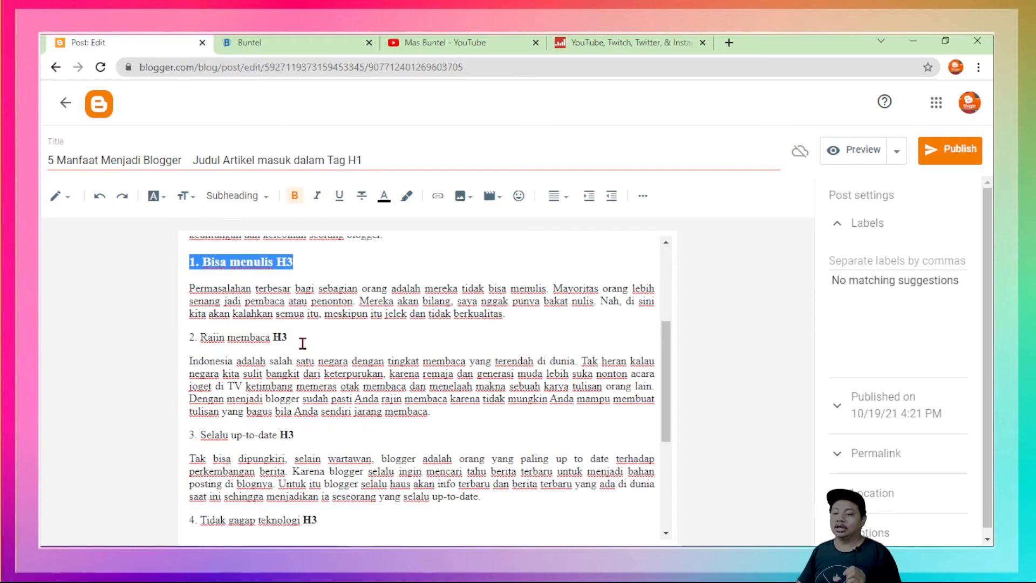
{"action": "left_click", "coordinate": [298, 340]}
{"action": "left_click_drag", "start_coordinate": [285, 340], "coordinate": [193, 340]}
{"action": "left_click", "coordinate": [192, 344]}
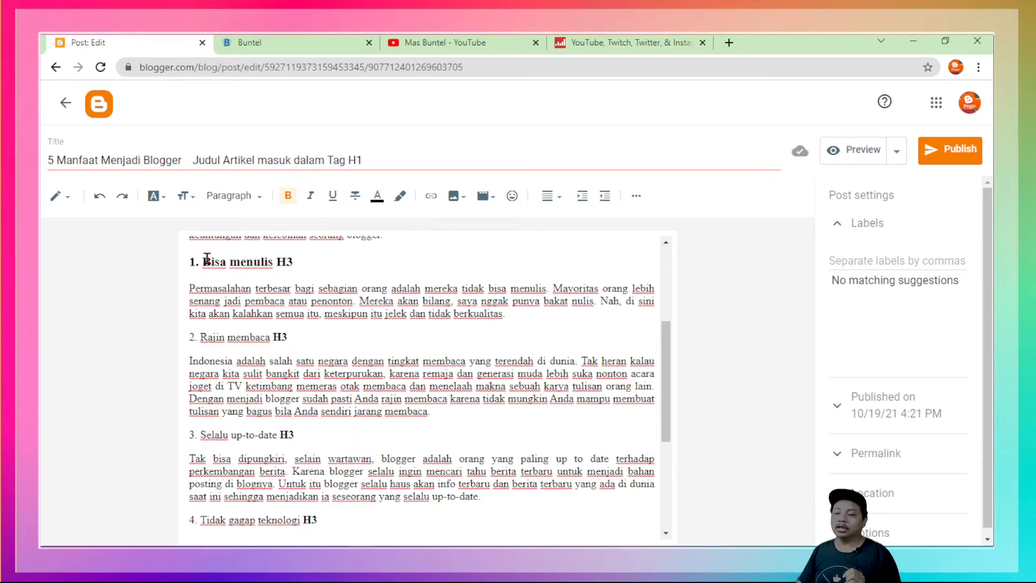
{"action": "left_click", "coordinate": [258, 200]}
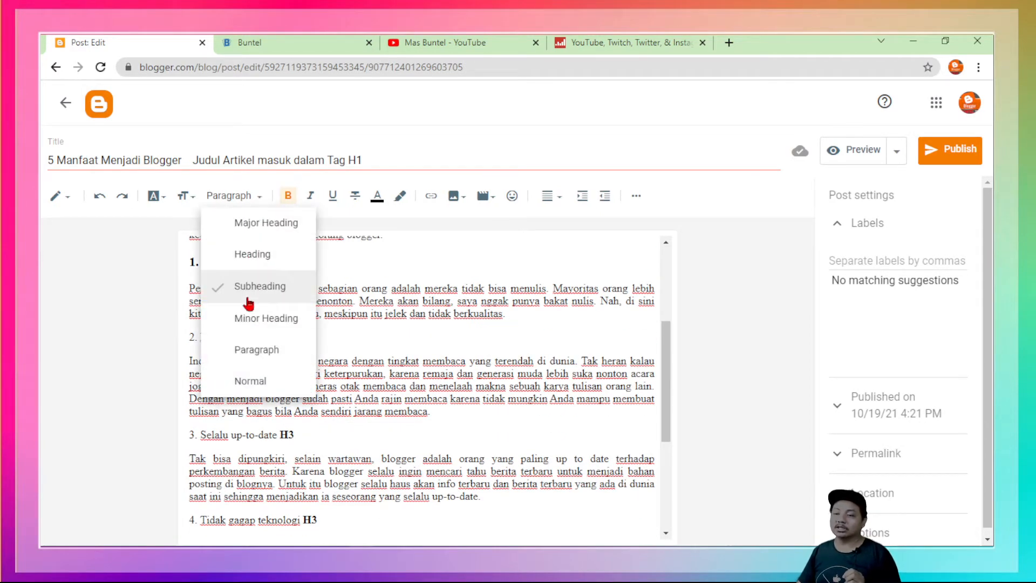
{"action": "left_click", "coordinate": [248, 304]}
Step: Reselect the line "2. Rajin membaca H3" and apply the Subheading style to it
{"action": "scroll", "coordinate": [377, 444], "scroll_direction": "down", "scroll_amount": 3}
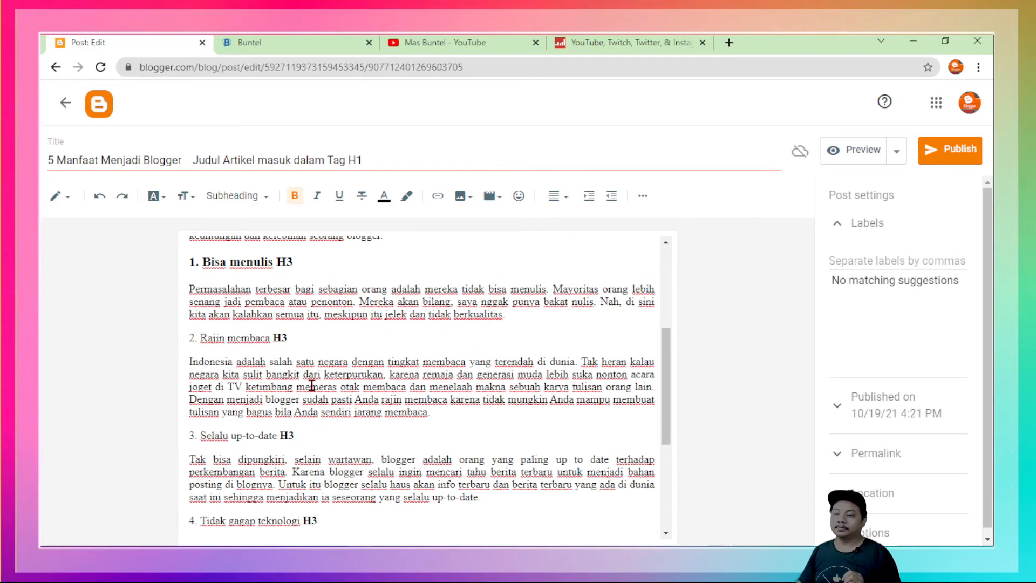
{"action": "scroll", "coordinate": [305, 373], "scroll_direction": "up", "scroll_amount": 1}
{"action": "scroll", "coordinate": [301, 358], "scroll_direction": "up", "scroll_amount": 1}
{"action": "scroll", "coordinate": [300, 358], "scroll_direction": "down", "scroll_amount": 2}
{"action": "left_click_drag", "start_coordinate": [286, 339], "coordinate": [194, 340]}
{"action": "left_click", "coordinate": [254, 199]}
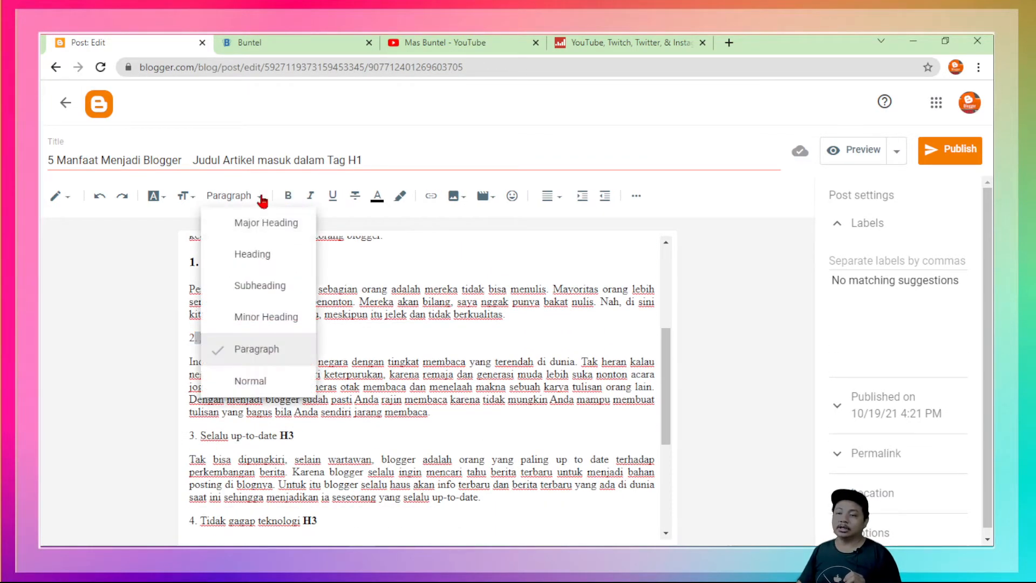
{"action": "left_click", "coordinate": [254, 288]}
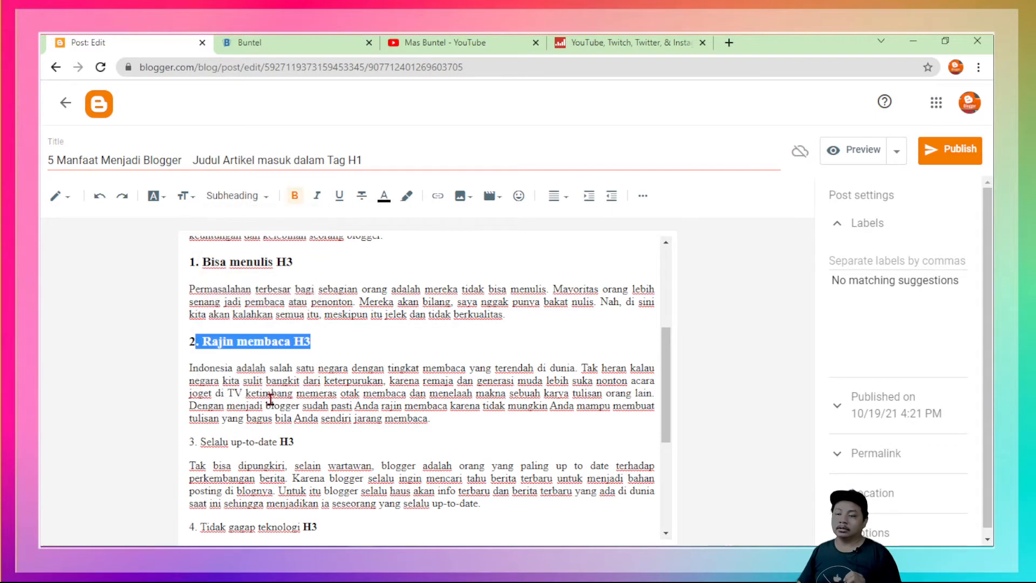
Step: Apply the Subheading style to the line "3. Selalu up-to-date H3"
{"action": "scroll", "coordinate": [282, 360], "scroll_direction": "down", "scroll_amount": 2}
{"action": "left_click_drag", "start_coordinate": [294, 302], "coordinate": [190, 305]}
{"action": "left_click", "coordinate": [257, 199]}
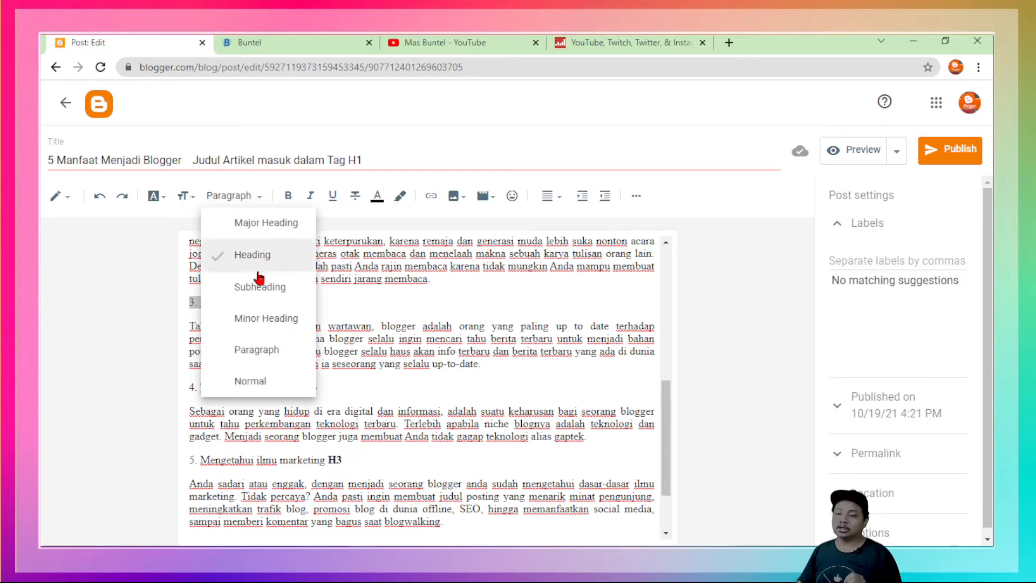
{"action": "left_click", "coordinate": [259, 284]}
Step: Apply the Subheading style to the line "4. Tidak gagap teknologi H3"
{"action": "scroll", "coordinate": [291, 313], "scroll_direction": "down", "scroll_amount": 2}
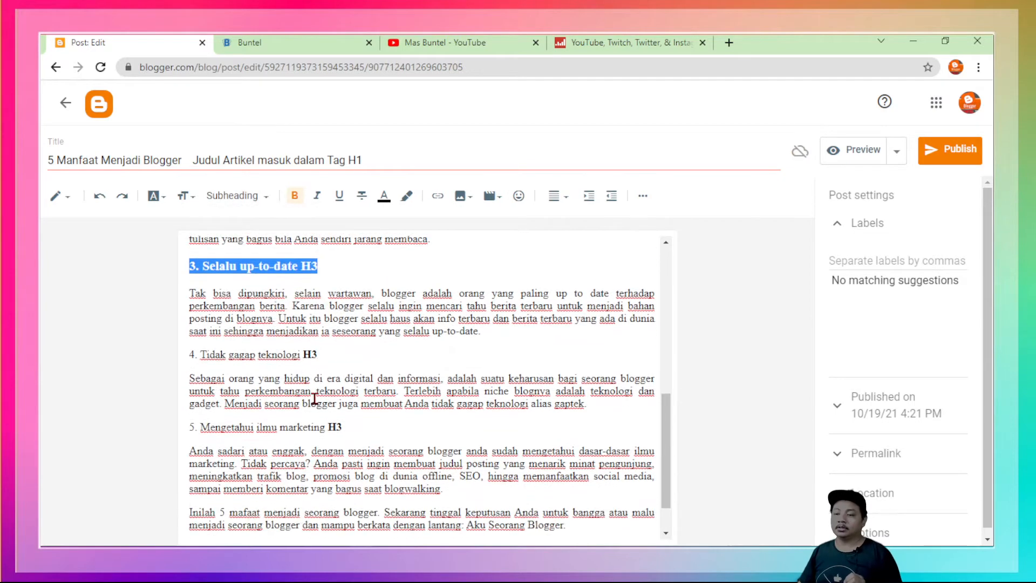
{"action": "left_click_drag", "start_coordinate": [317, 325], "coordinate": [189, 326]}
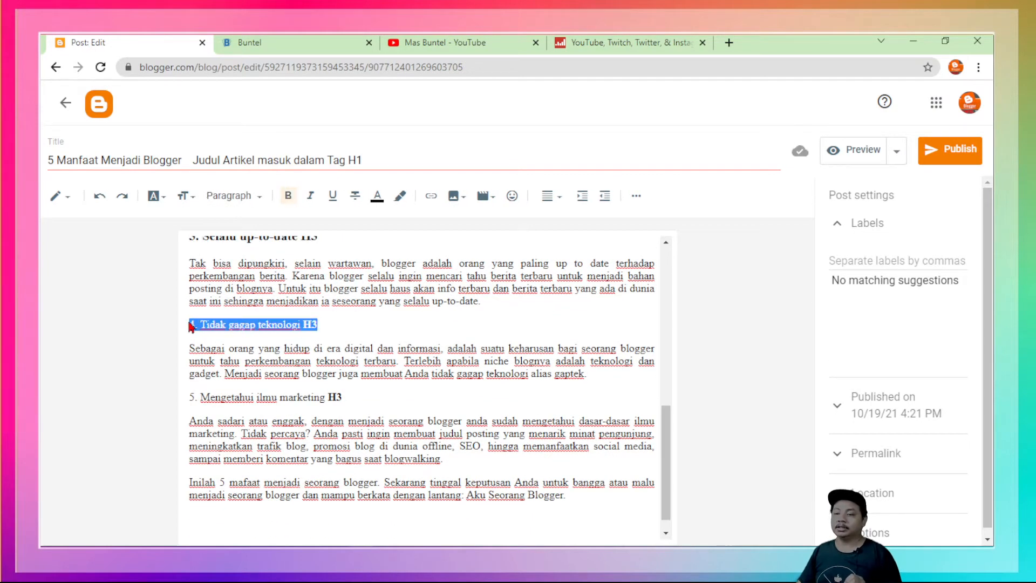
{"action": "left_click", "coordinate": [254, 199]}
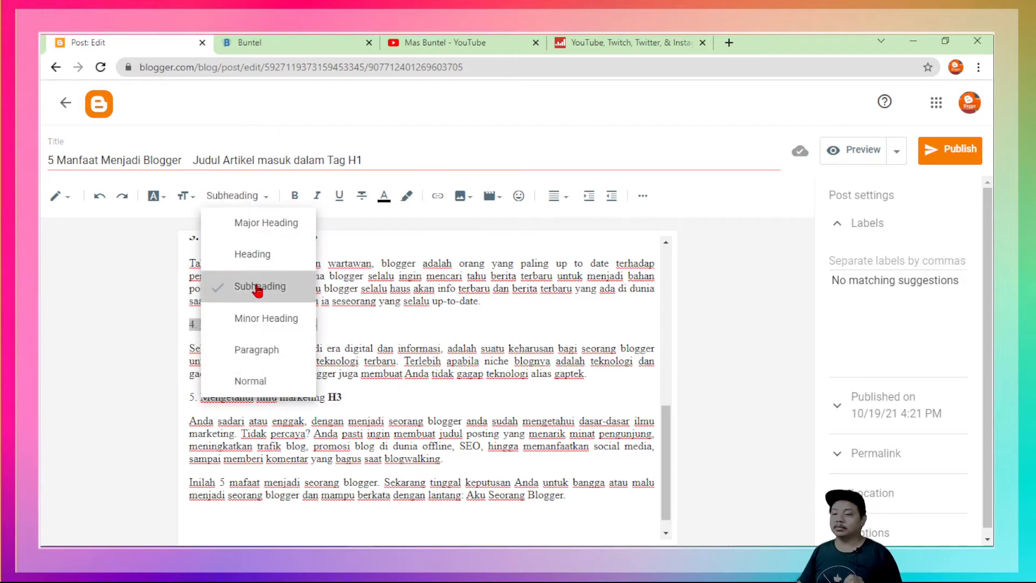
{"action": "left_click", "coordinate": [259, 284]}
Step: Apply the Subheading style to the line "5. Mengetahui ilmu marketing H3"
{"action": "scroll", "coordinate": [341, 374], "scroll_direction": "down", "scroll_amount": 1}
{"action": "left_click_drag", "start_coordinate": [345, 376], "coordinate": [189, 378]}
{"action": "left_click", "coordinate": [258, 201]}
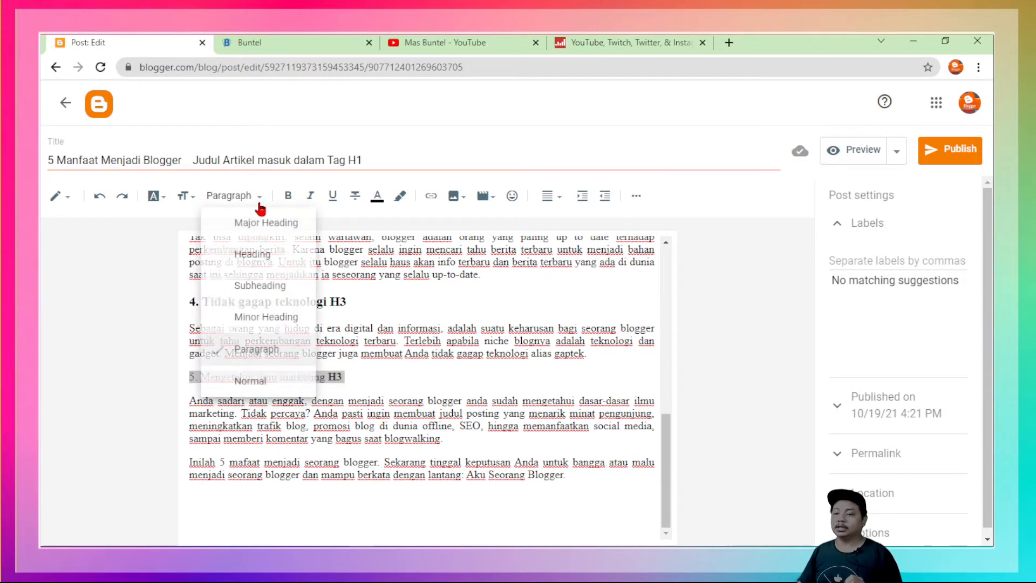
{"action": "left_click", "coordinate": [243, 290]}
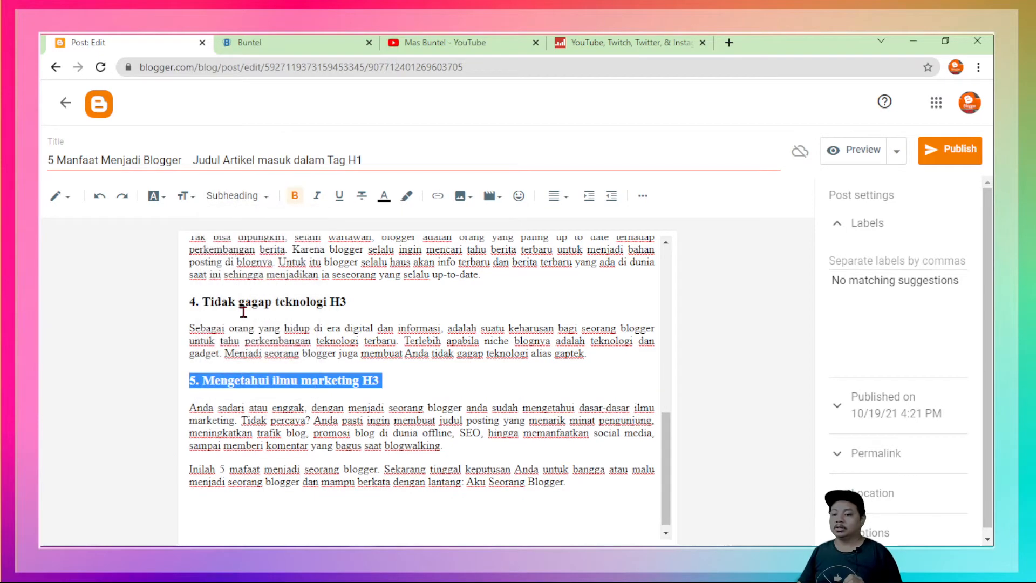
Step: Restore the opening paragraph with the bold sample note to the Paragraph style and review the headings below it
{"action": "left_click", "coordinate": [443, 436]}
{"action": "scroll", "coordinate": [448, 437], "scroll_direction": "up", "scroll_amount": 9}
{"action": "scroll", "coordinate": [449, 438], "scroll_direction": "up", "scroll_amount": 1}
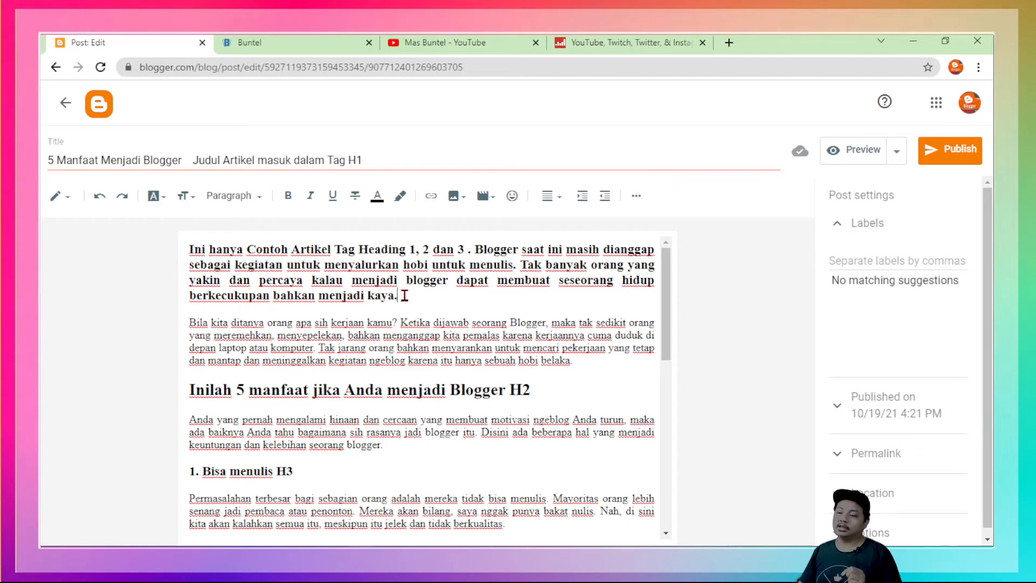
{"action": "left_click_drag", "start_coordinate": [404, 295], "coordinate": [190, 249]}
{"action": "left_click", "coordinate": [261, 199]}
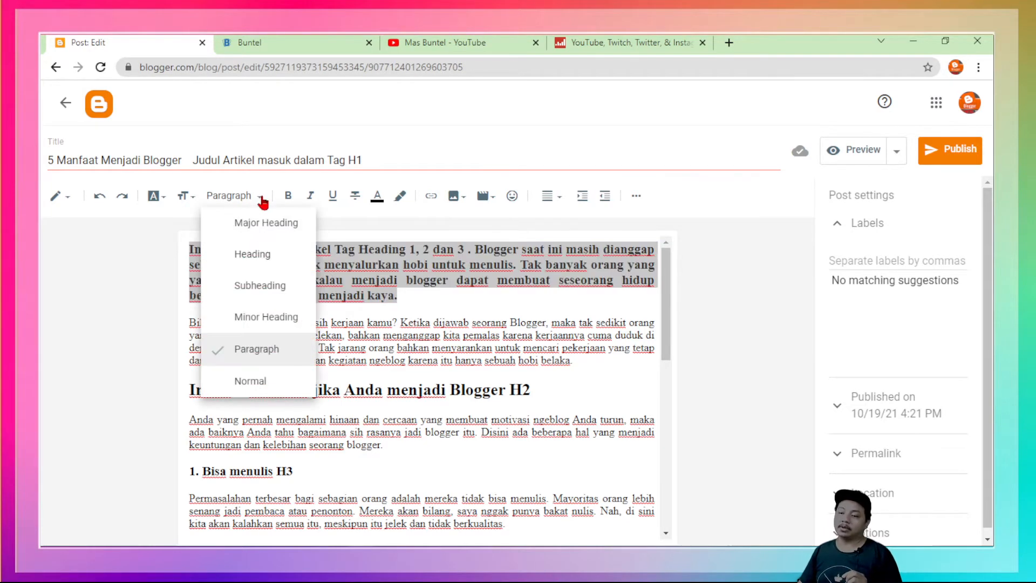
{"action": "left_click", "coordinate": [247, 351]}
{"action": "left_click", "coordinate": [323, 323]}
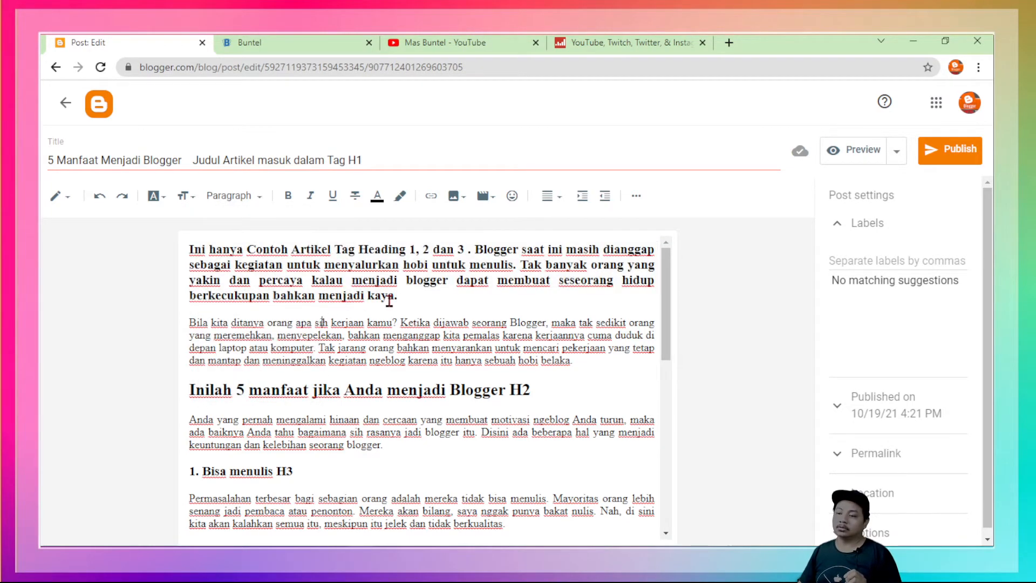
{"action": "left_click", "coordinate": [403, 296]}
{"action": "scroll", "coordinate": [396, 341], "scroll_direction": "down", "scroll_amount": 4}
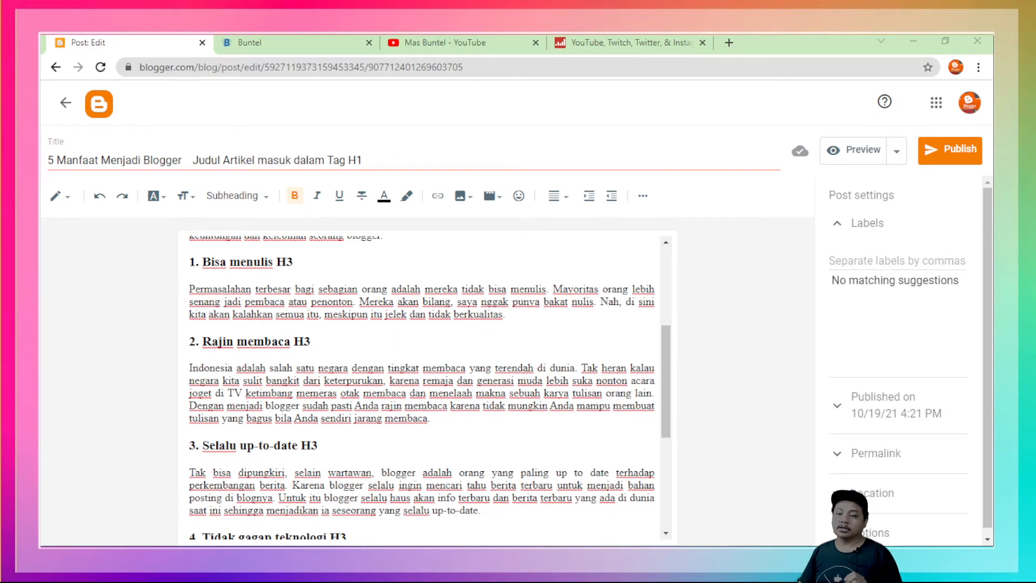
{"action": "scroll", "coordinate": [419, 343], "scroll_direction": "up", "scroll_amount": 3}
{"action": "left_click", "coordinate": [419, 342]}
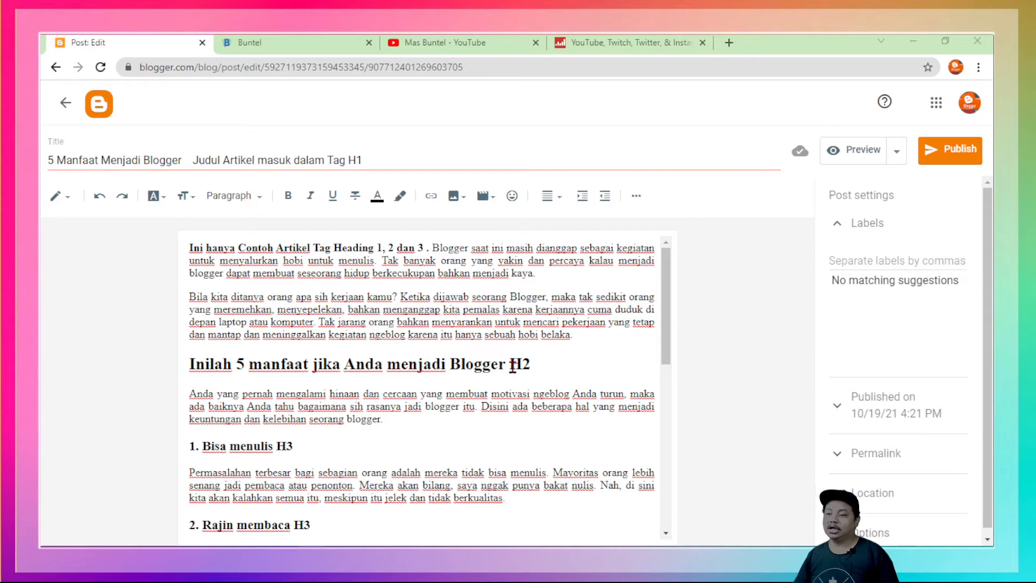
Step: Review the article's headings from start to end and check the text style of the closing paragraph
{"action": "scroll", "coordinate": [411, 397], "scroll_direction": "down", "scroll_amount": 3}
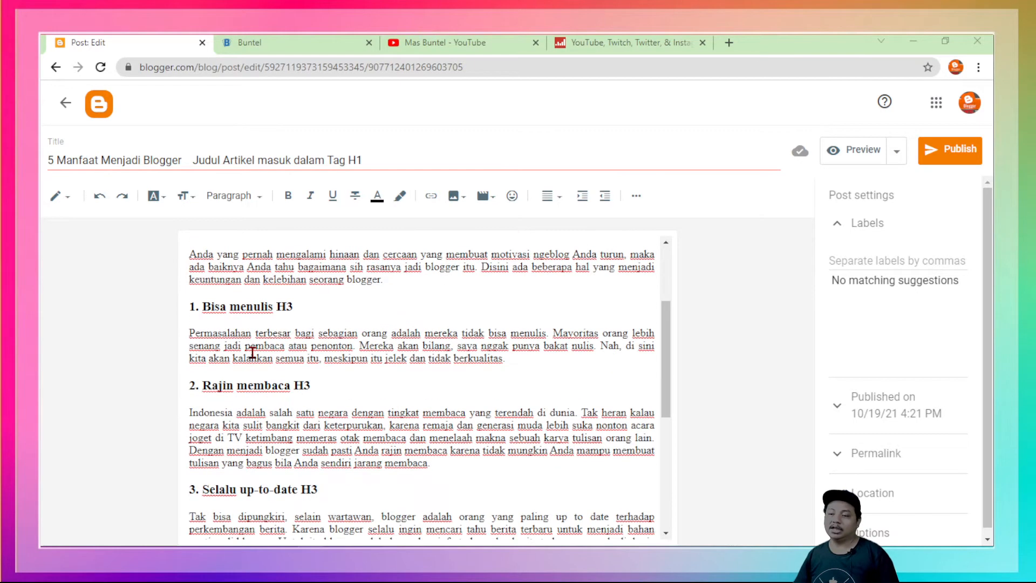
{"action": "scroll", "coordinate": [295, 424], "scroll_direction": "down", "scroll_amount": 6}
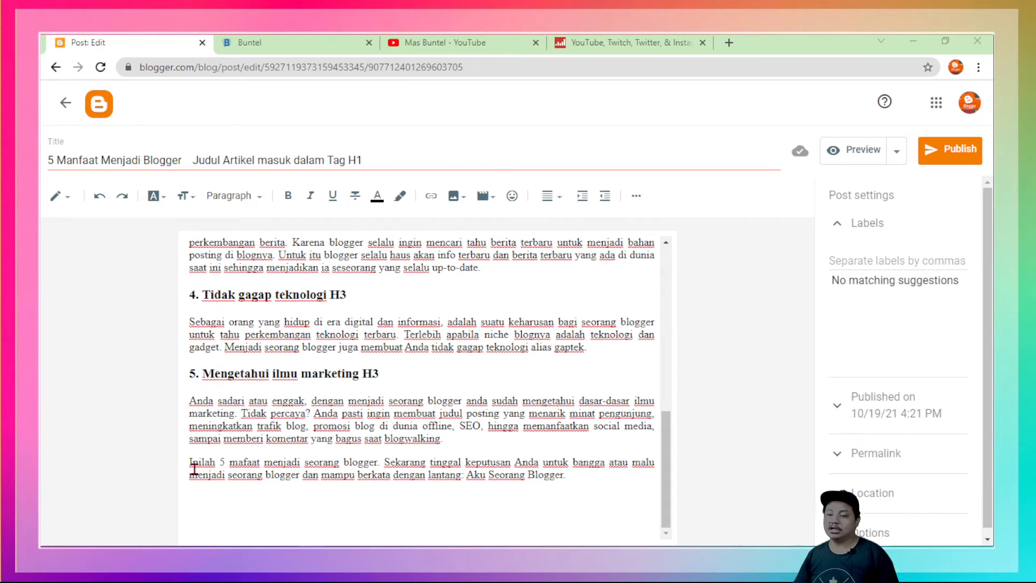
{"action": "left_click_drag", "start_coordinate": [191, 461], "coordinate": [570, 490]}
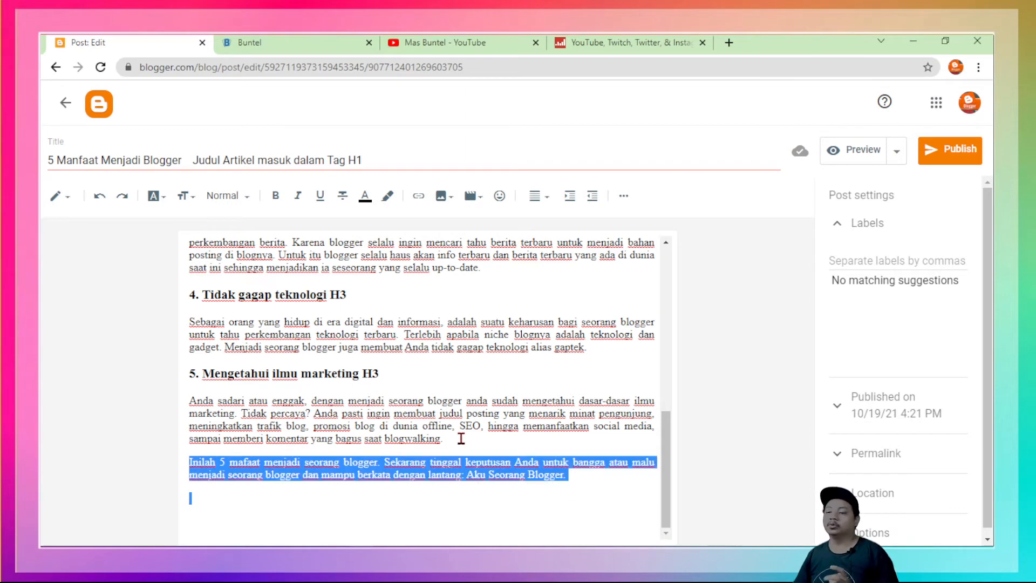
{"action": "scroll", "coordinate": [462, 438], "scroll_direction": "up", "scroll_amount": 8}
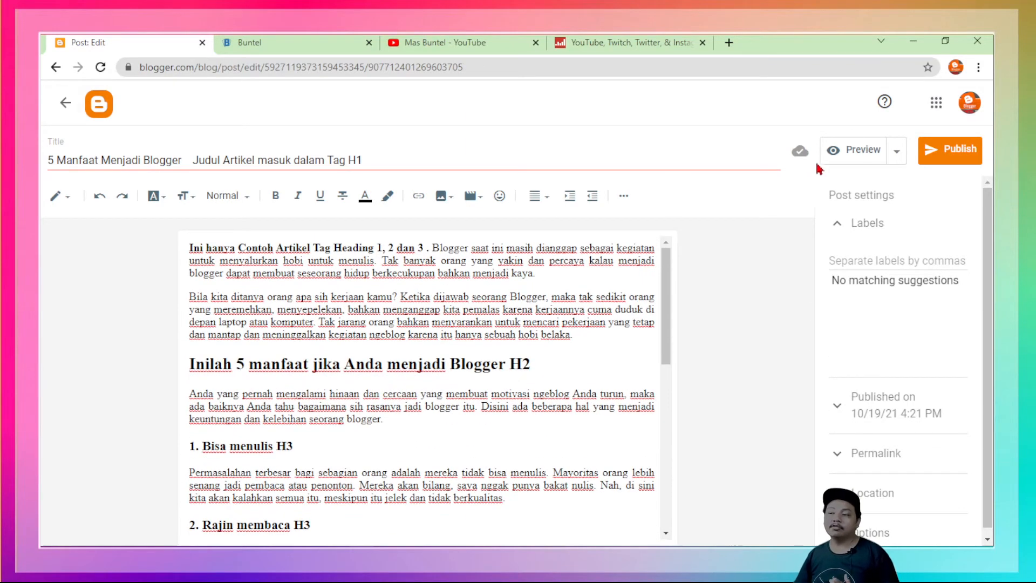
Step: Open the post preview and examine how the H1 title and the opening paragraphs are displayed
{"action": "left_click", "coordinate": [857, 150]}
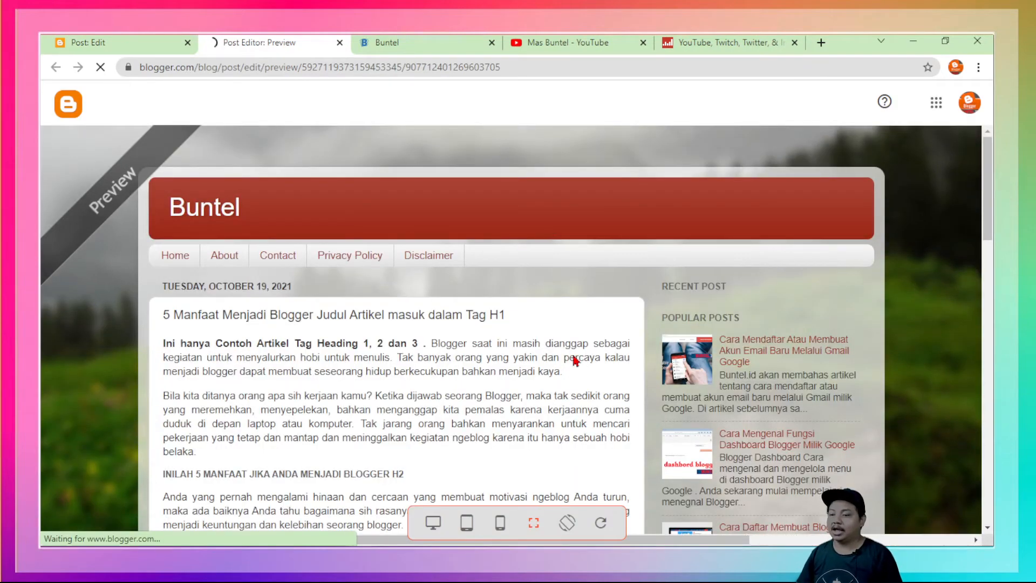
{"action": "scroll", "coordinate": [575, 361], "scroll_direction": "down", "scroll_amount": 2}
{"action": "scroll", "coordinate": [316, 369], "scroll_direction": "up", "scroll_amount": 2}
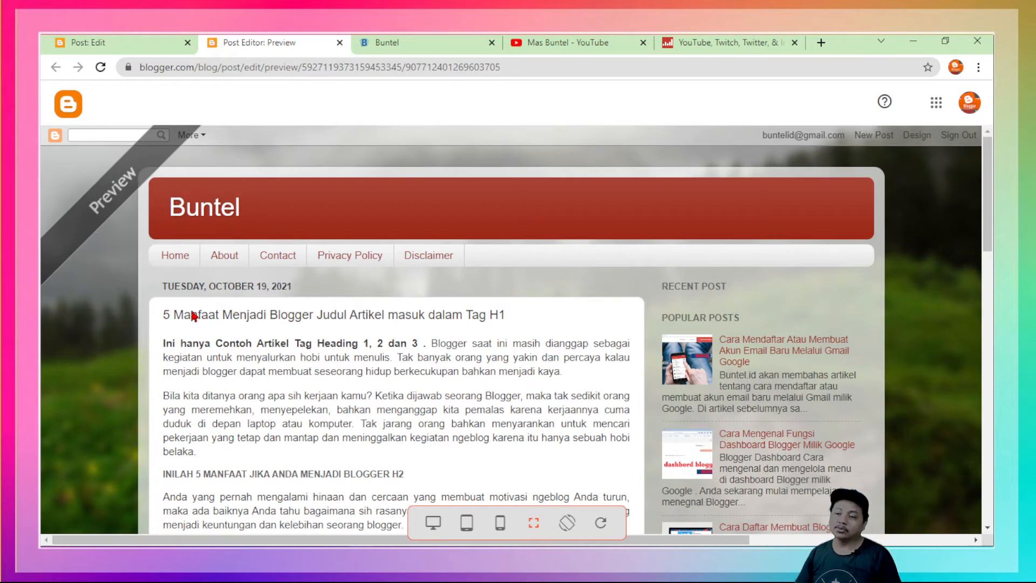
{"action": "scroll", "coordinate": [507, 329], "scroll_direction": "down", "scroll_amount": 2}
{"action": "scroll", "coordinate": [434, 332], "scroll_direction": "up", "scroll_amount": 2}
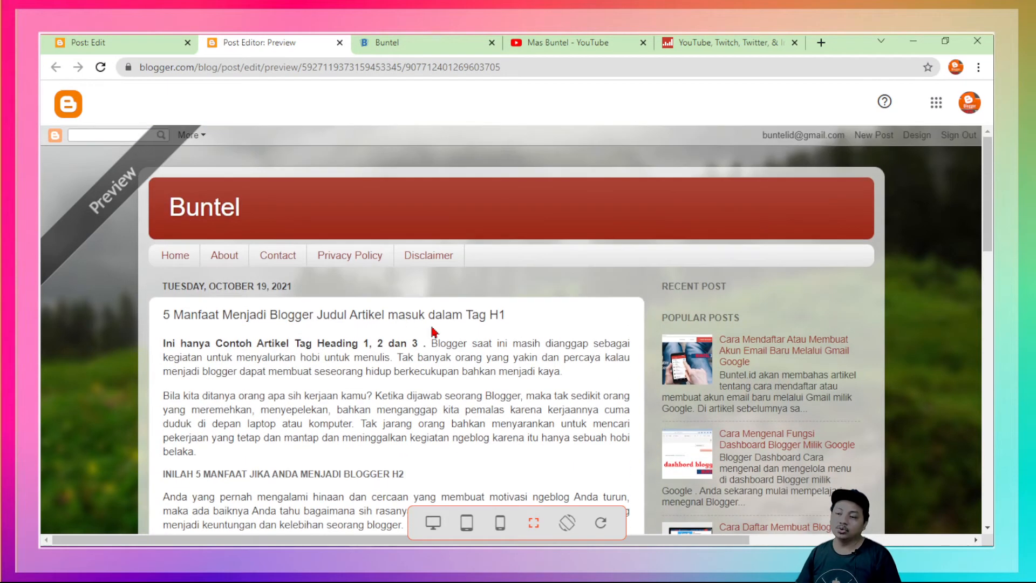
Step: Examine the H2 line, the five numbered H3 headings and the closing paragraph in the post preview
{"action": "scroll", "coordinate": [284, 380], "scroll_direction": "down", "scroll_amount": 3}
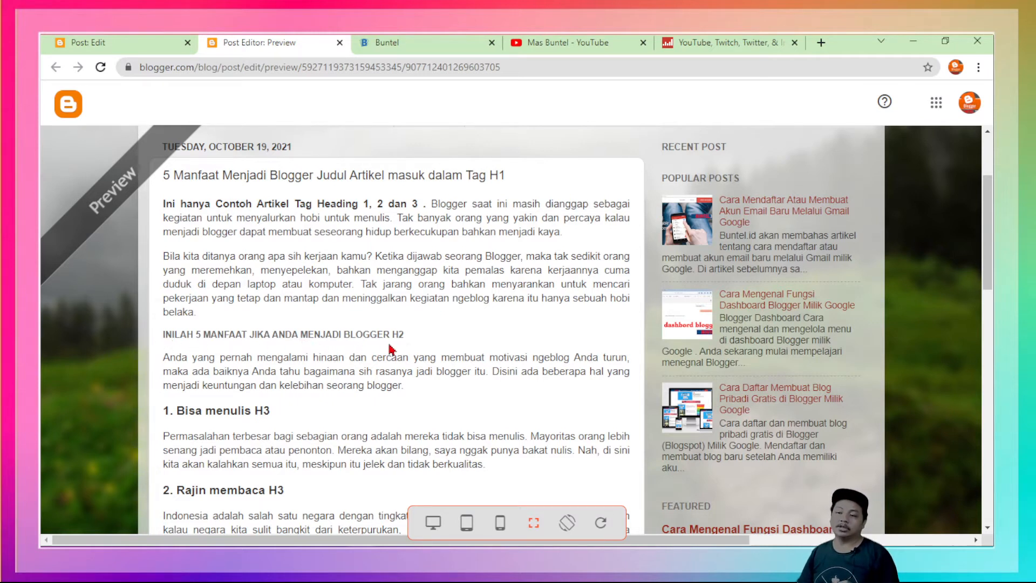
{"action": "scroll", "coordinate": [416, 360], "scroll_direction": "down", "scroll_amount": 1}
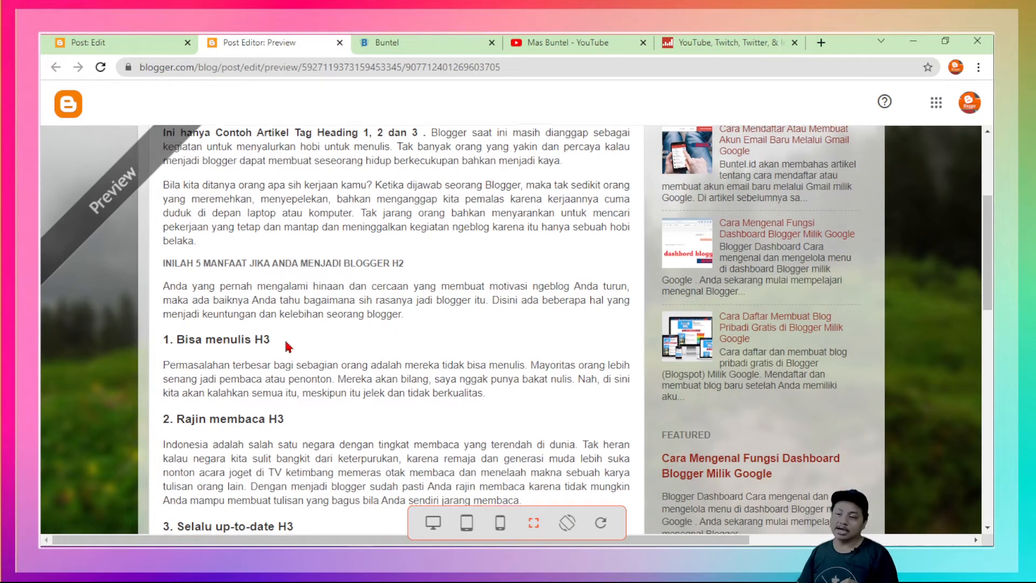
{"action": "scroll", "coordinate": [288, 347], "scroll_direction": "down", "scroll_amount": 1}
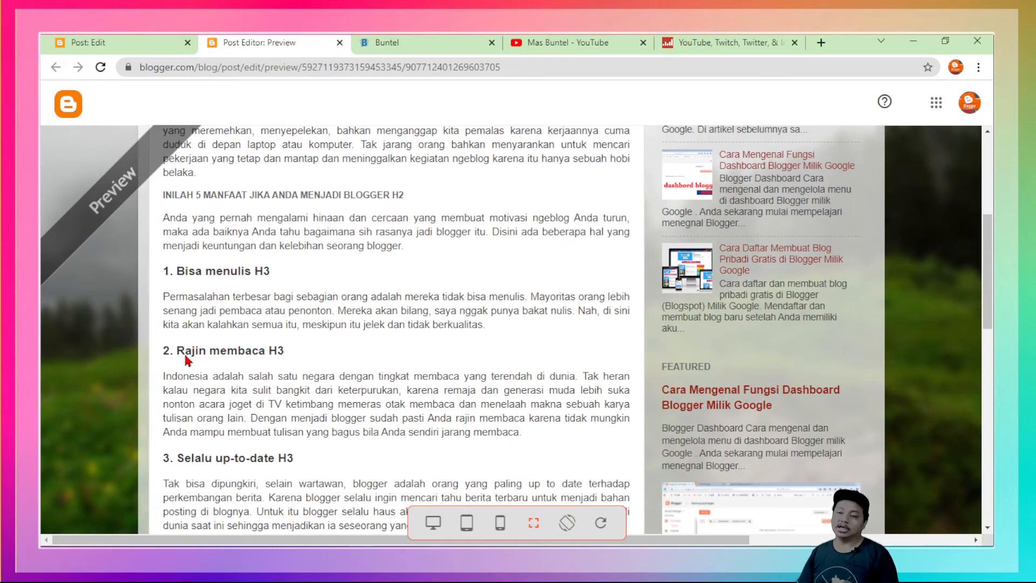
{"action": "scroll", "coordinate": [354, 400], "scroll_direction": "down", "scroll_amount": 5}
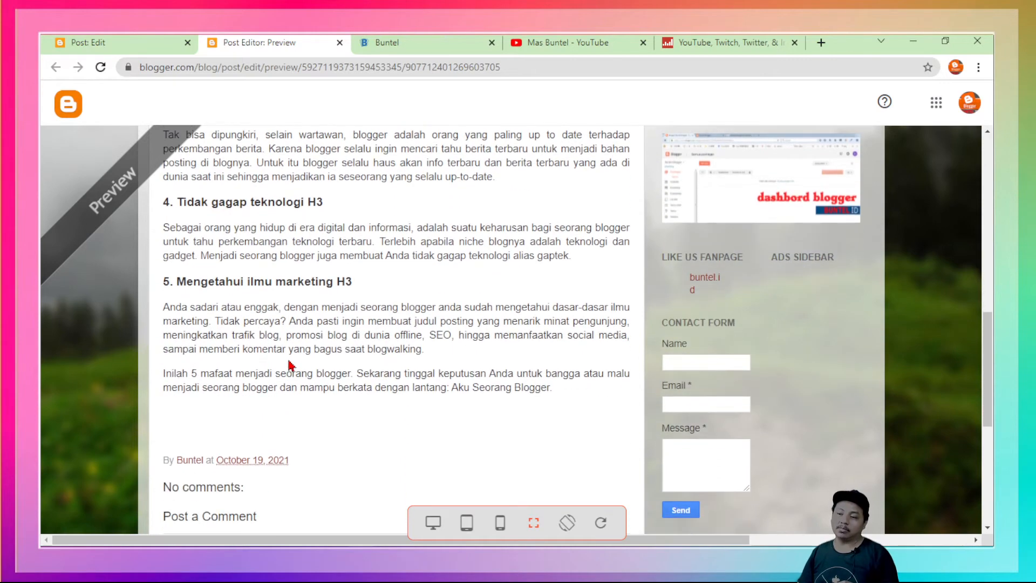
{"action": "scroll", "coordinate": [304, 382], "scroll_direction": "up", "scroll_amount": 4}
{"action": "scroll", "coordinate": [302, 372], "scroll_direction": "up", "scroll_amount": 3}
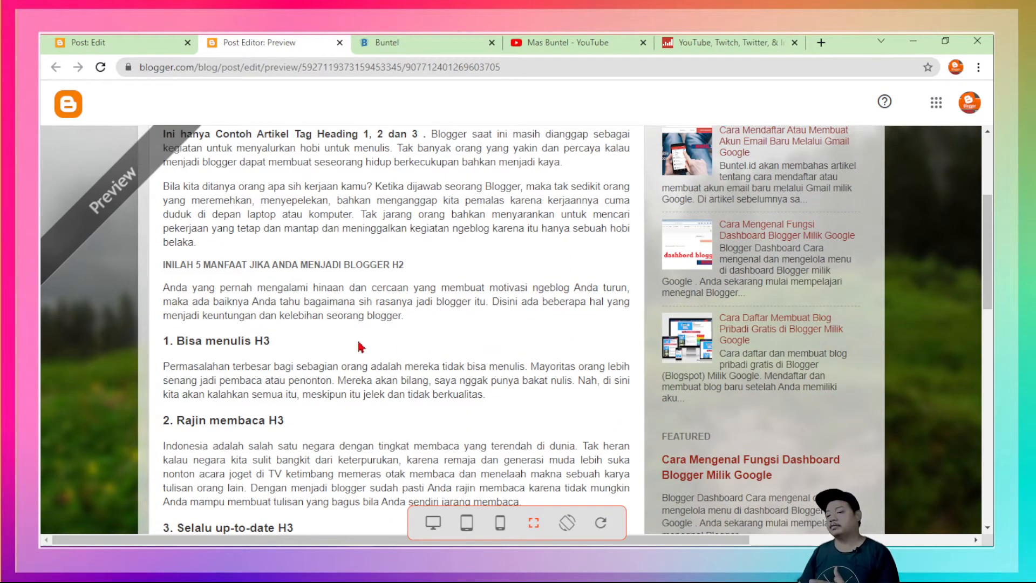
{"action": "scroll", "coordinate": [360, 347], "scroll_direction": "down", "scroll_amount": 8}
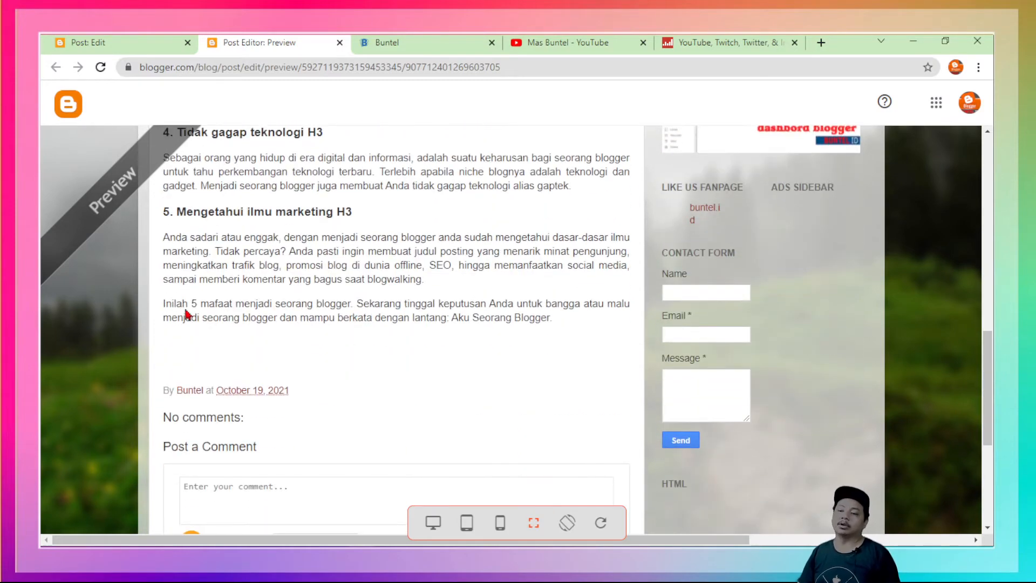
{"action": "scroll", "coordinate": [463, 353], "scroll_direction": "up", "scroll_amount": 8}
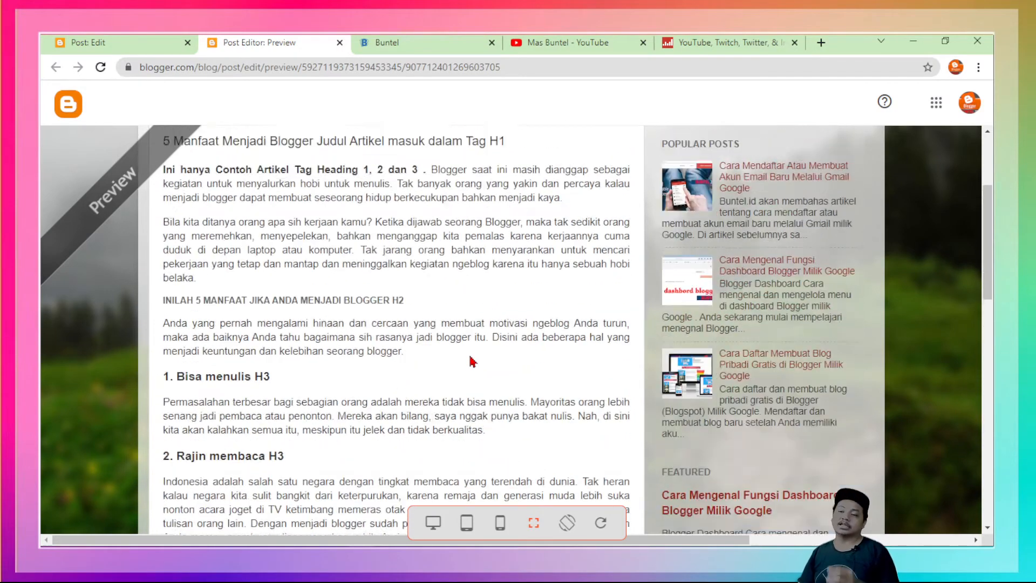
{"action": "scroll", "coordinate": [472, 361], "scroll_direction": "up", "scroll_amount": 3}
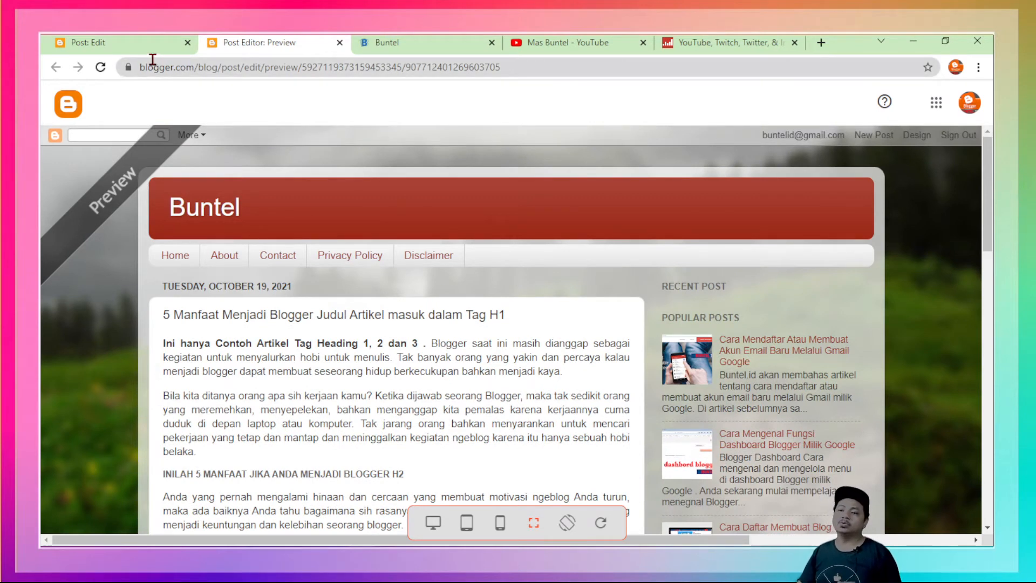
Step: Return to the post editor, view the available text styles and check the style applied to the H2 line
{"action": "left_click", "coordinate": [154, 43]}
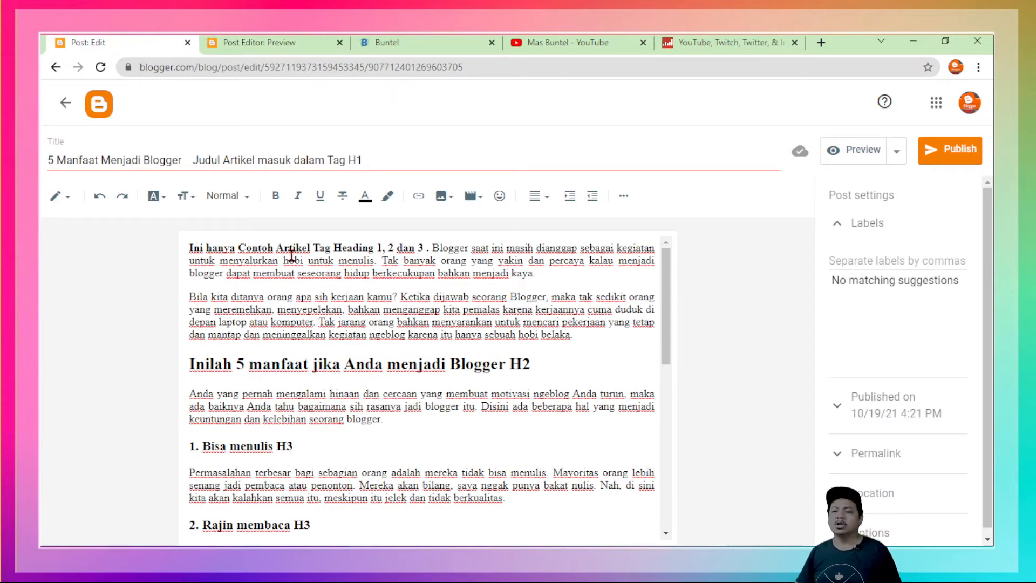
{"action": "left_click", "coordinate": [246, 200]}
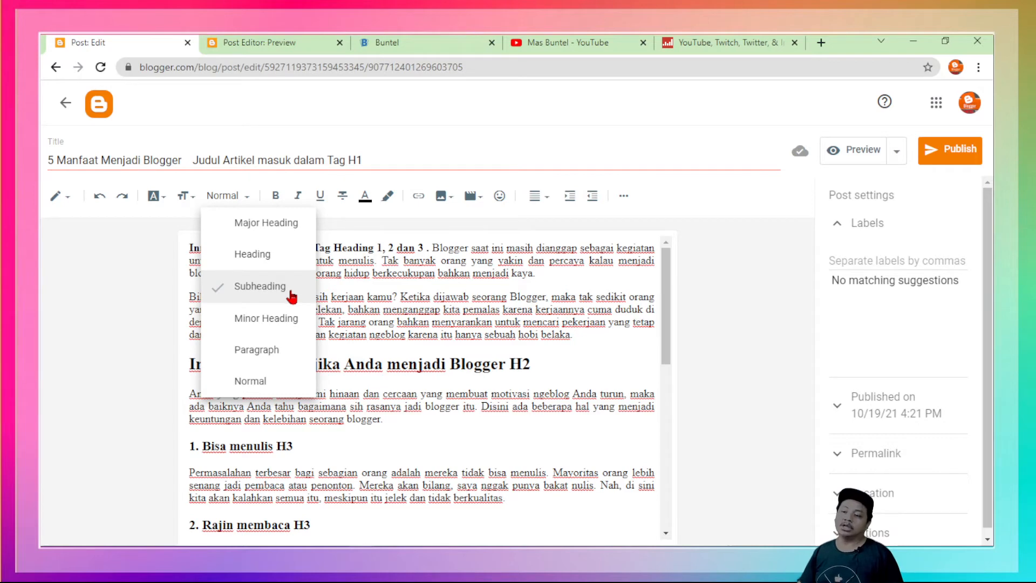
{"action": "left_click", "coordinate": [449, 355]}
{"action": "scroll", "coordinate": [499, 377], "scroll_direction": "down", "scroll_amount": 5}
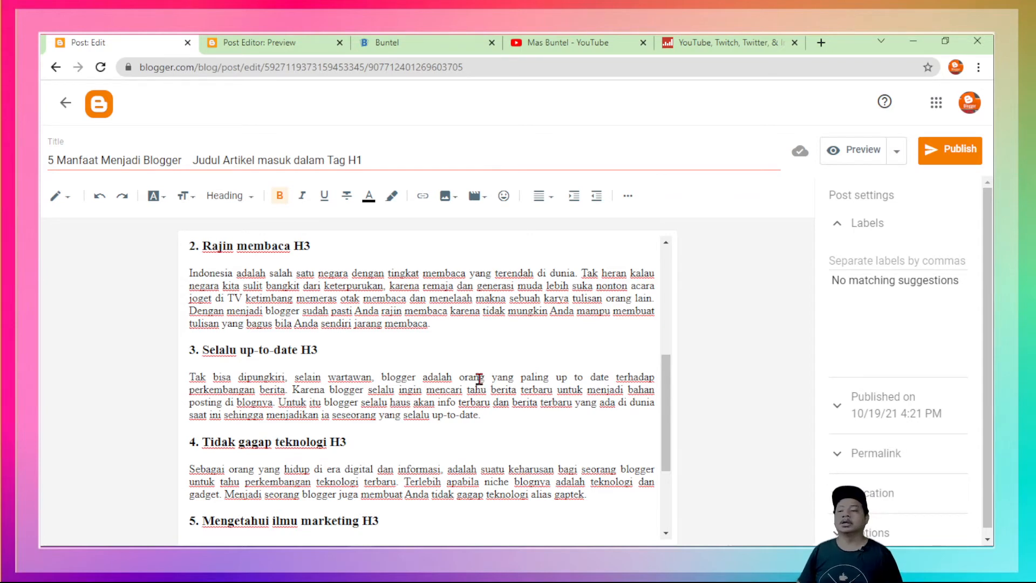
{"action": "scroll", "coordinate": [479, 379], "scroll_direction": "up", "scroll_amount": 5}
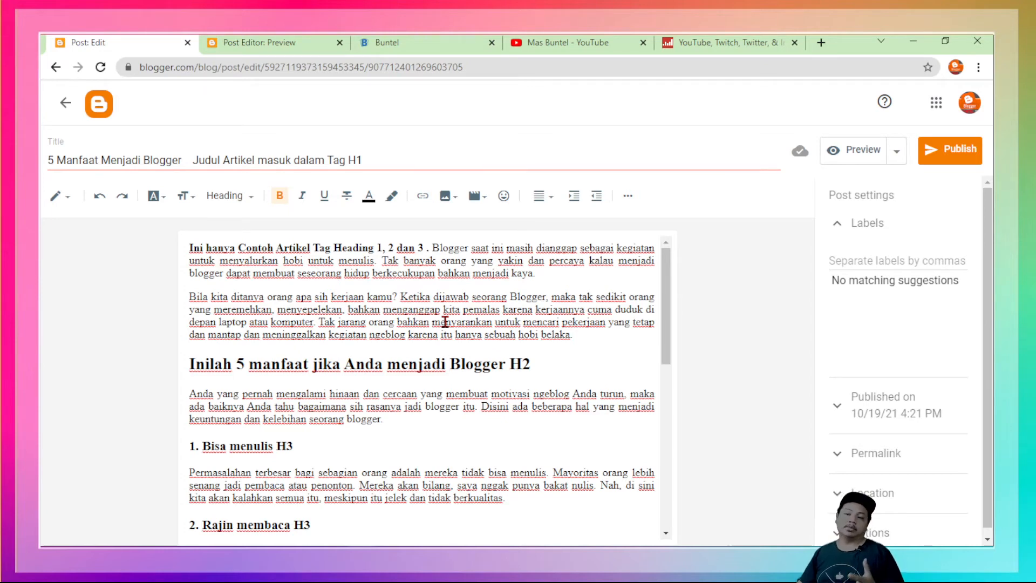
Step: Review the order of the H2 and H3 headings and the body paragraphs in the post editor
{"action": "scroll", "coordinate": [546, 434], "scroll_direction": "down", "scroll_amount": 5}
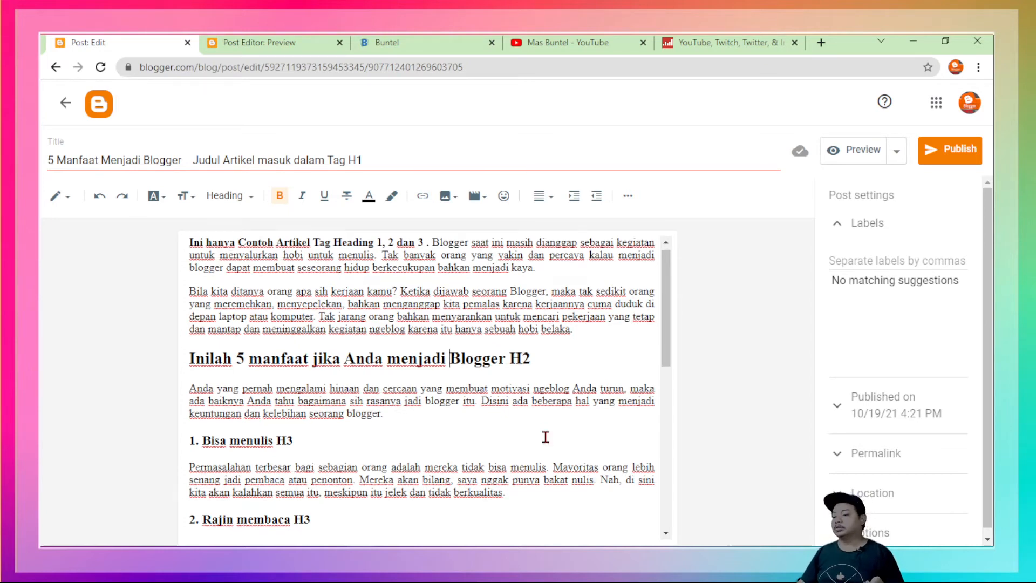
{"action": "scroll", "coordinate": [550, 438], "scroll_direction": "up", "scroll_amount": 10}
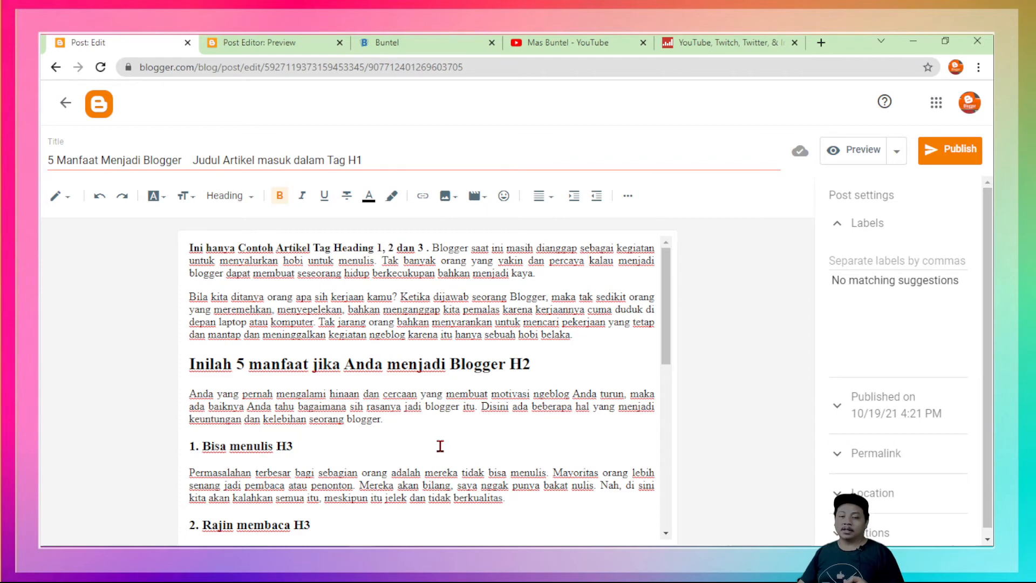
{"action": "scroll", "coordinate": [440, 446], "scroll_direction": "down", "scroll_amount": 3}
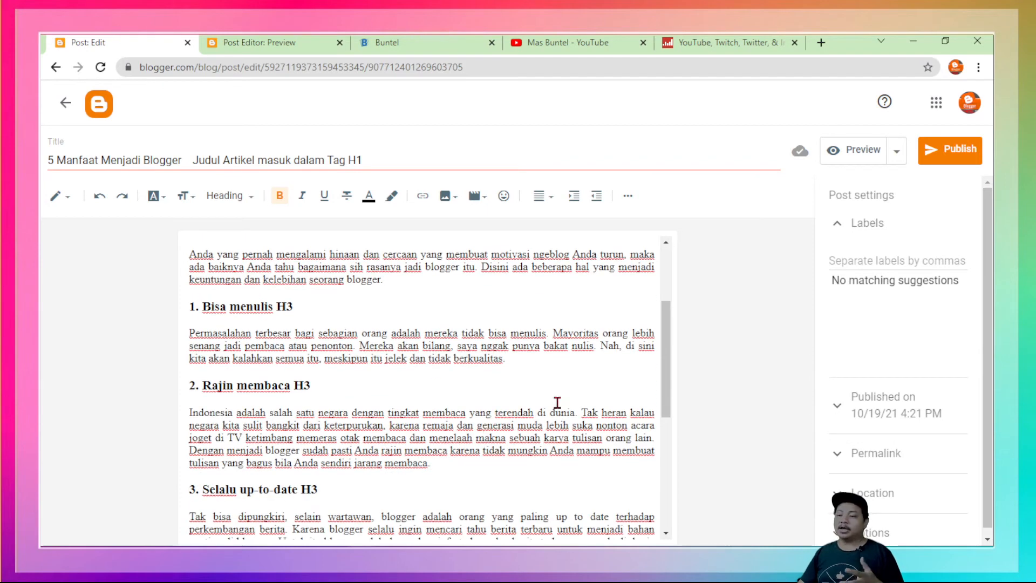
{"action": "scroll", "coordinate": [559, 403], "scroll_direction": "up", "scroll_amount": 3}
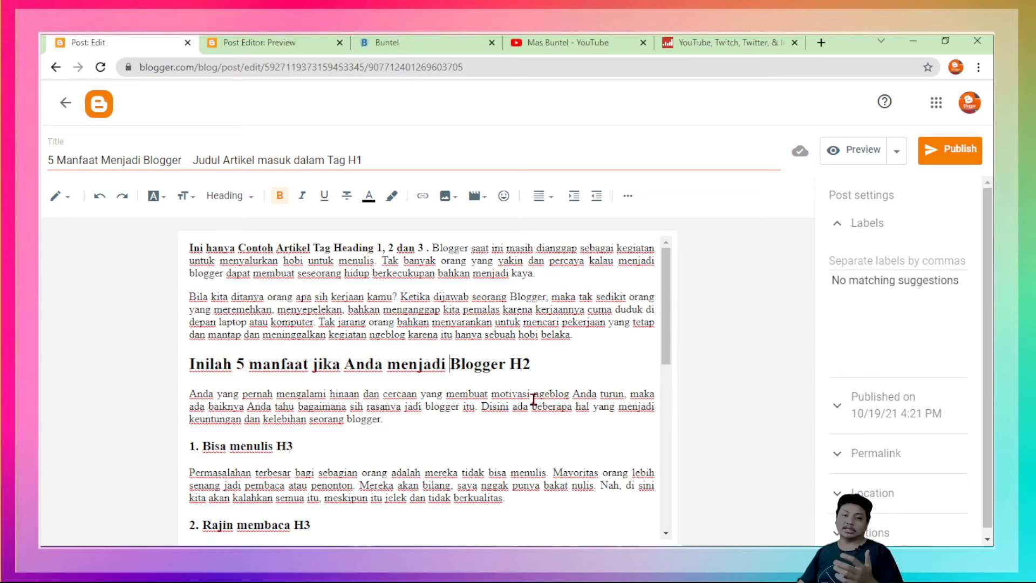
{"action": "scroll", "coordinate": [519, 429], "scroll_direction": "down", "scroll_amount": 3}
{"action": "scroll", "coordinate": [520, 429], "scroll_direction": "down", "scroll_amount": 2}
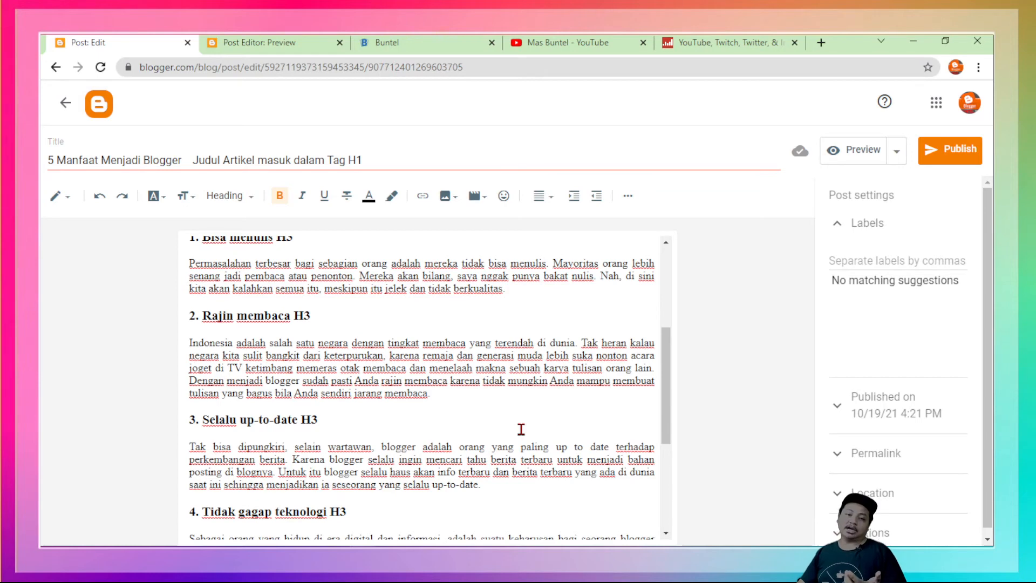
{"action": "scroll", "coordinate": [520, 415], "scroll_direction": "up", "scroll_amount": 3}
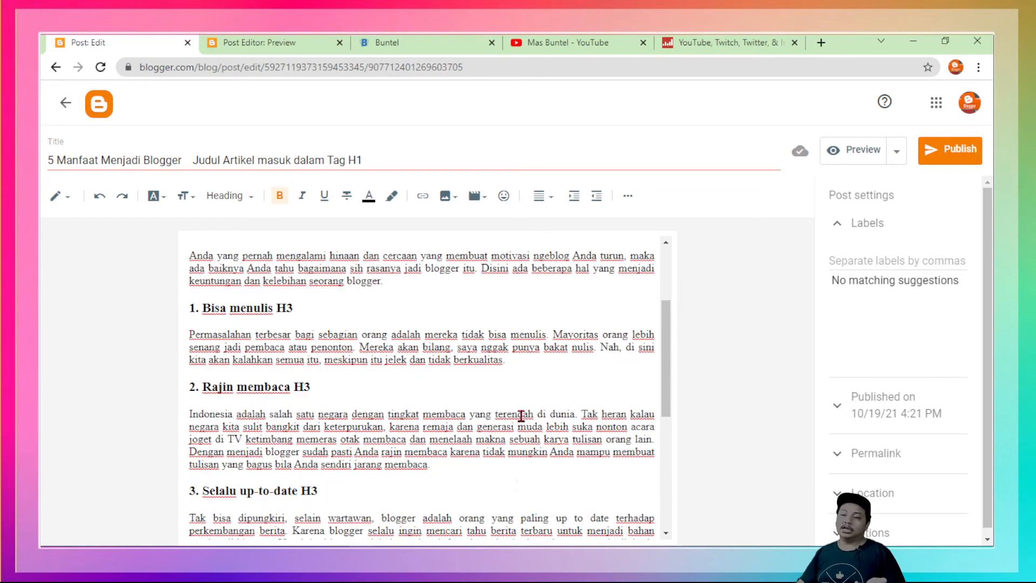
Step: Leave the post for the posts list and open the Cara Membuat Blogger playlist on the Mas Buntel YouTube channel
{"action": "left_click", "coordinate": [65, 103]}
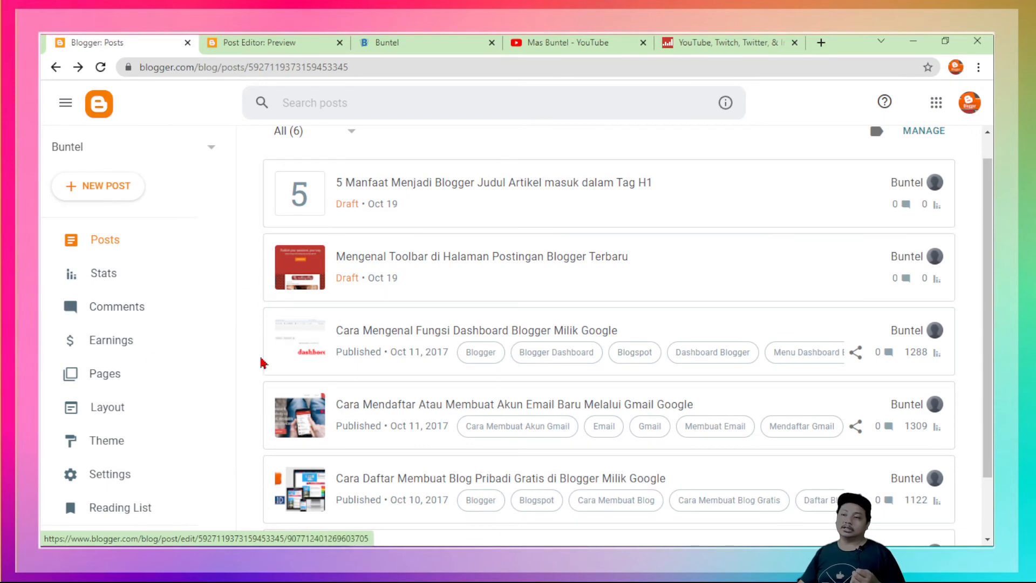
{"action": "left_click", "coordinate": [561, 43]}
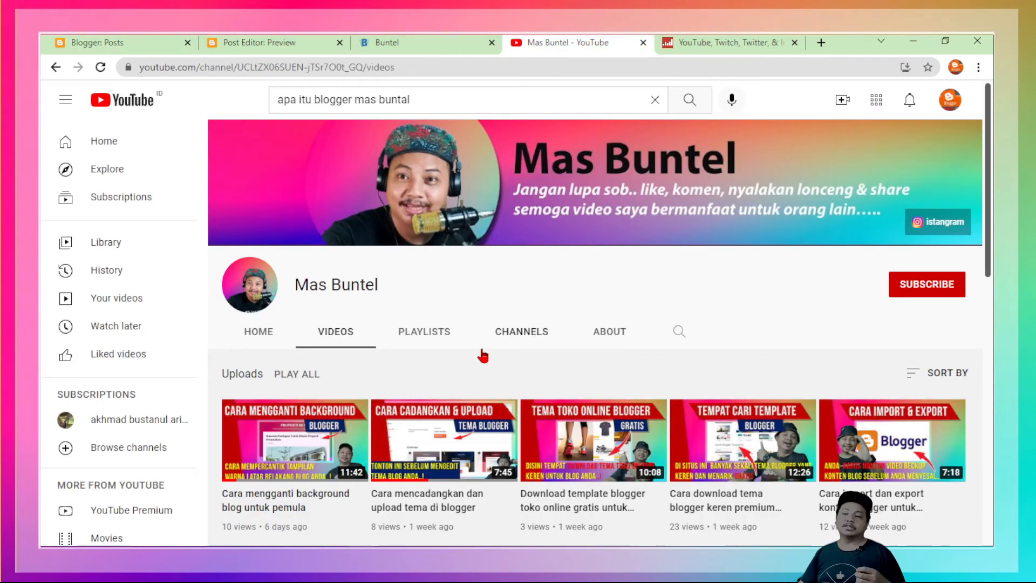
{"action": "left_click", "coordinate": [440, 332]}
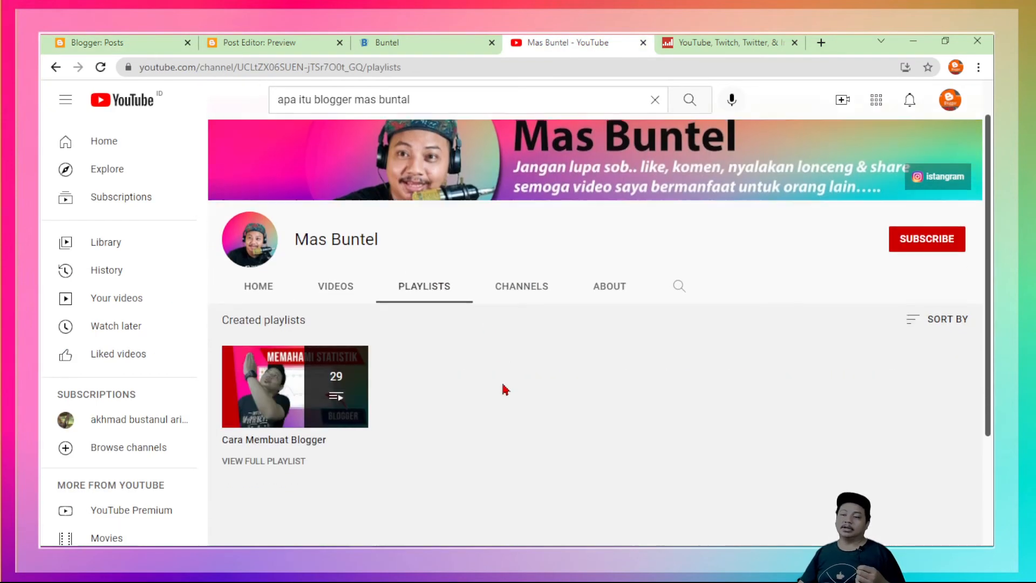
{"action": "left_click", "coordinate": [292, 378]}
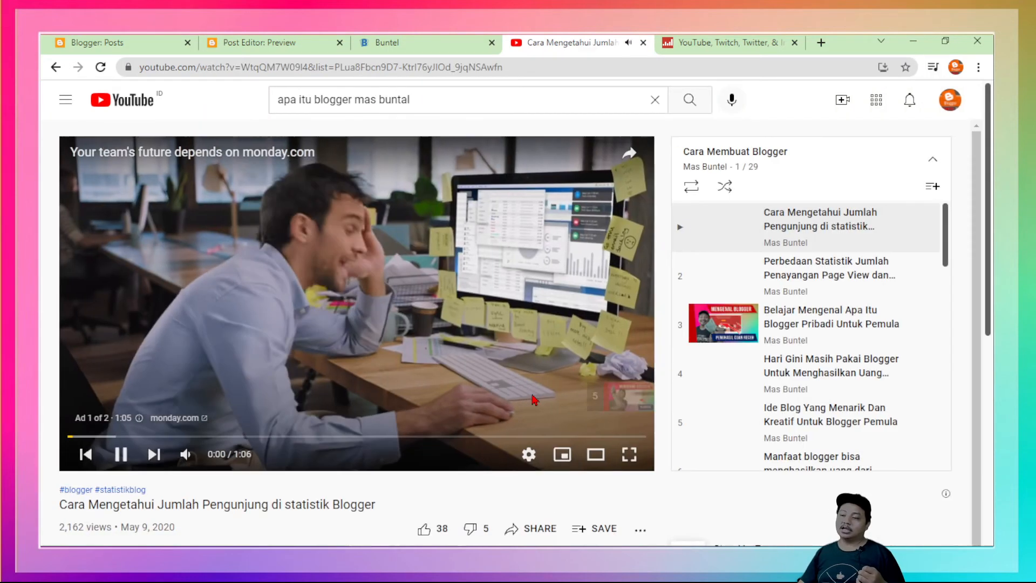
Step: Go back to the channel's uploaded videos and dismiss the mini player with its ad
{"action": "left_click", "coordinate": [55, 68]}
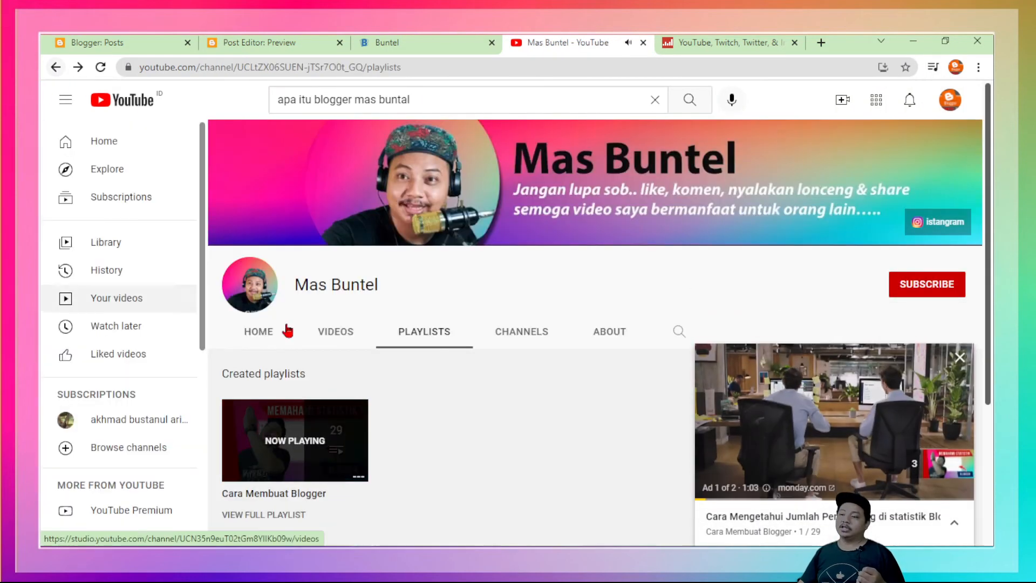
{"action": "left_click", "coordinate": [341, 332]}
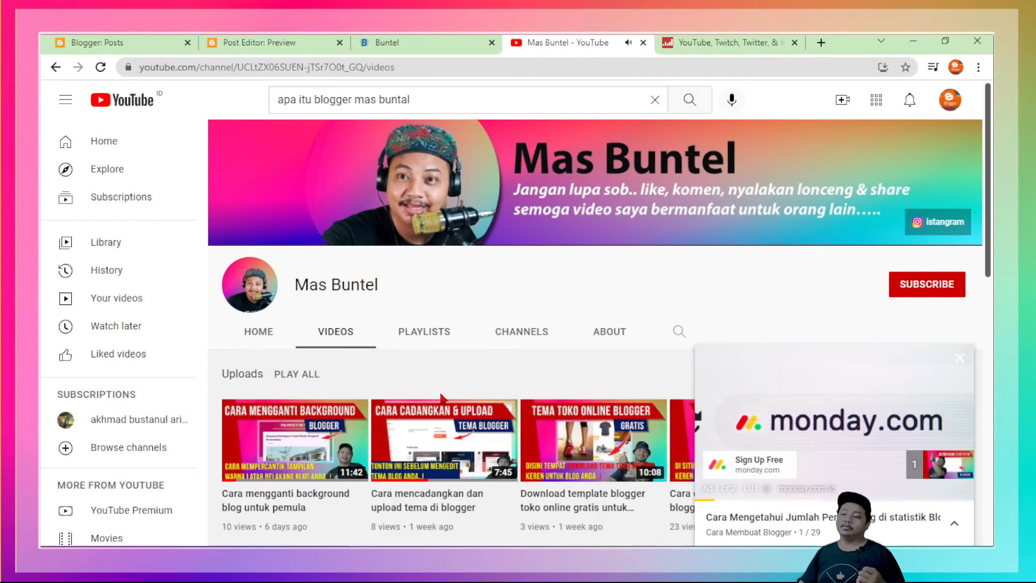
{"action": "scroll", "coordinate": [760, 411], "scroll_direction": "down", "scroll_amount": 3}
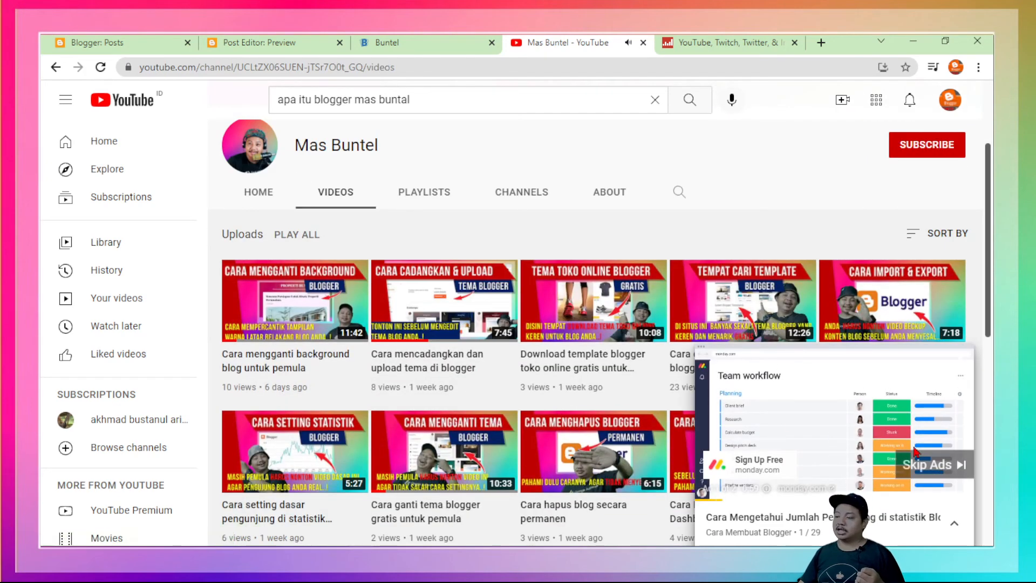
{"action": "left_click", "coordinate": [939, 465]}
{"action": "left_click", "coordinate": [959, 360]}
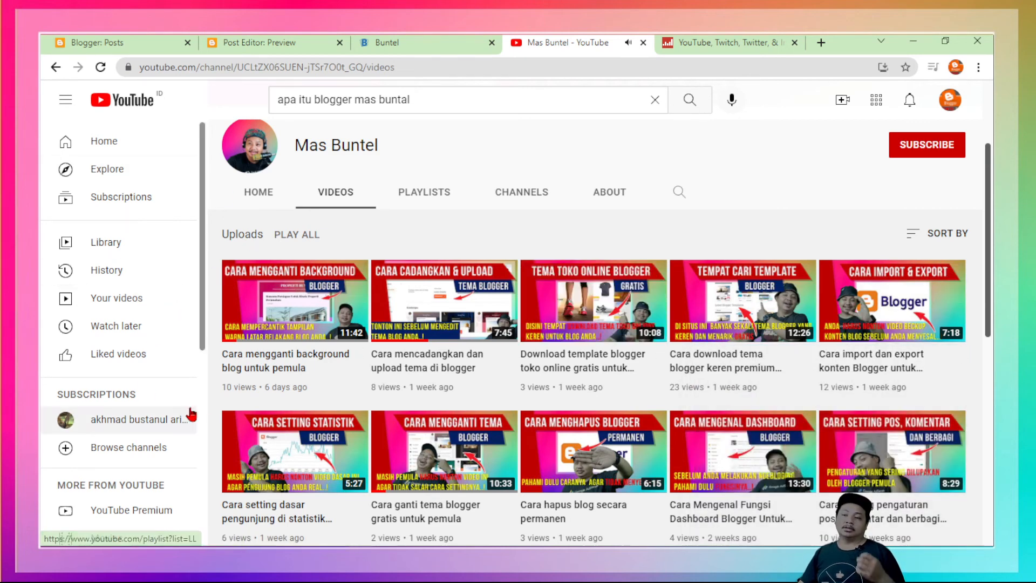
{"action": "mouse_move", "coordinate": [317, 387]}
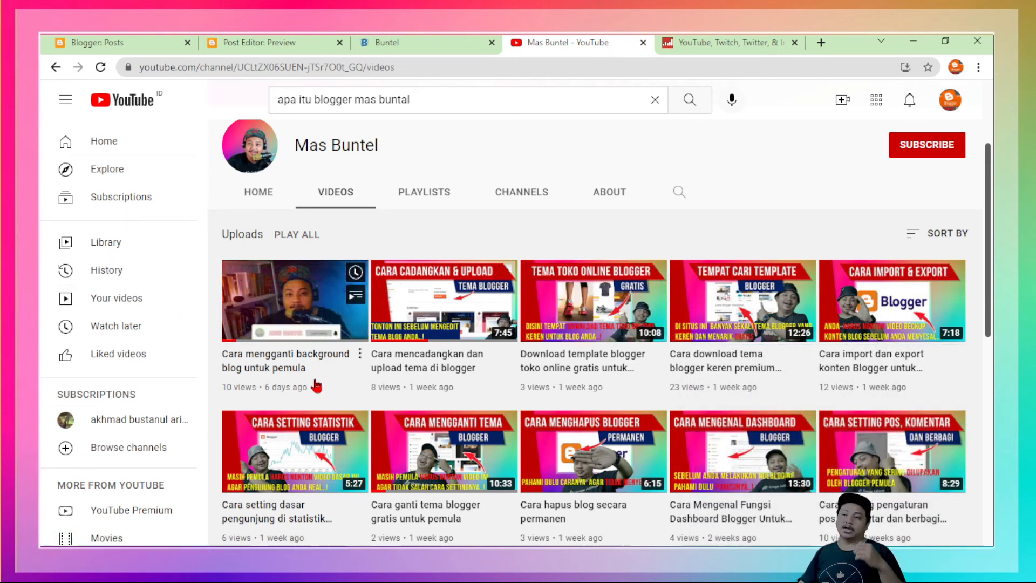